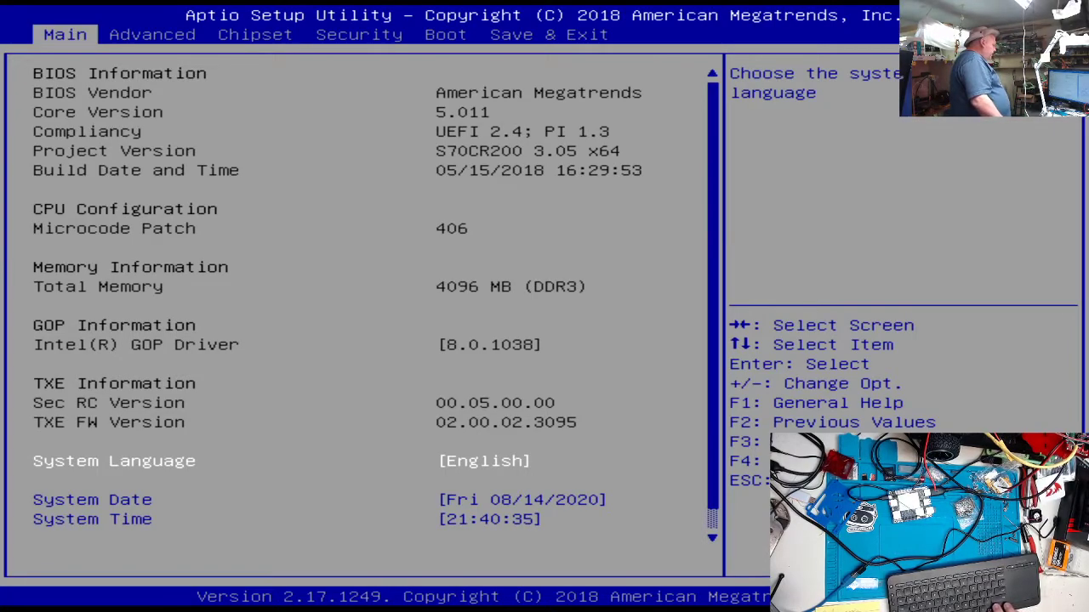
Examine the BIOS, memory, firmware, language, date and time information on the Main page.
key(Down)
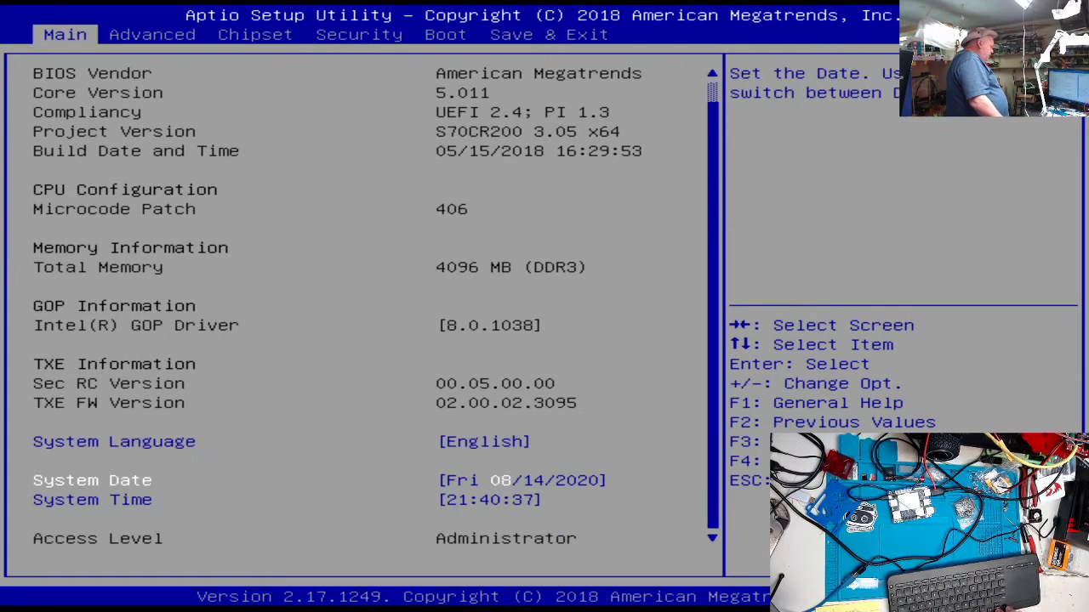
key(Down)
key(Up)
key(Down)
key(Up)
key(Down)
key(Up)
key(Down)
key(Up)
key(Up)
key(Down)
key(Down)
key(Up)
key(Up)
key(Up)
key(Up)
key(Up)
key(Up)
key(Up)
key(Up)
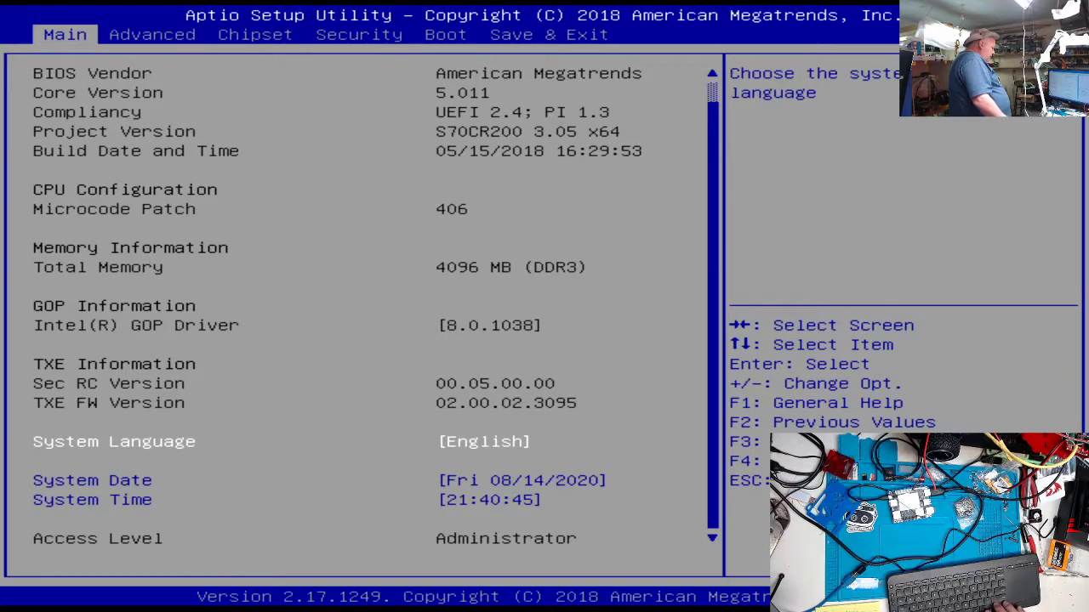
key(Up)
key(Up)
key(Up)
key(Up)
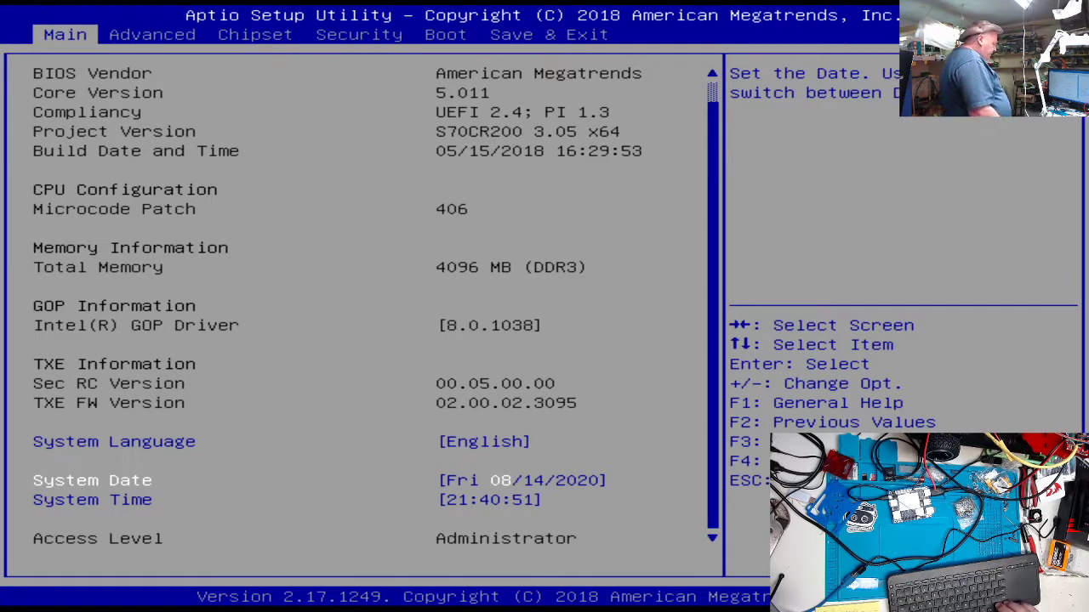
key(Up)
key(Up)
key(Up)
key(Up)
key(Up)
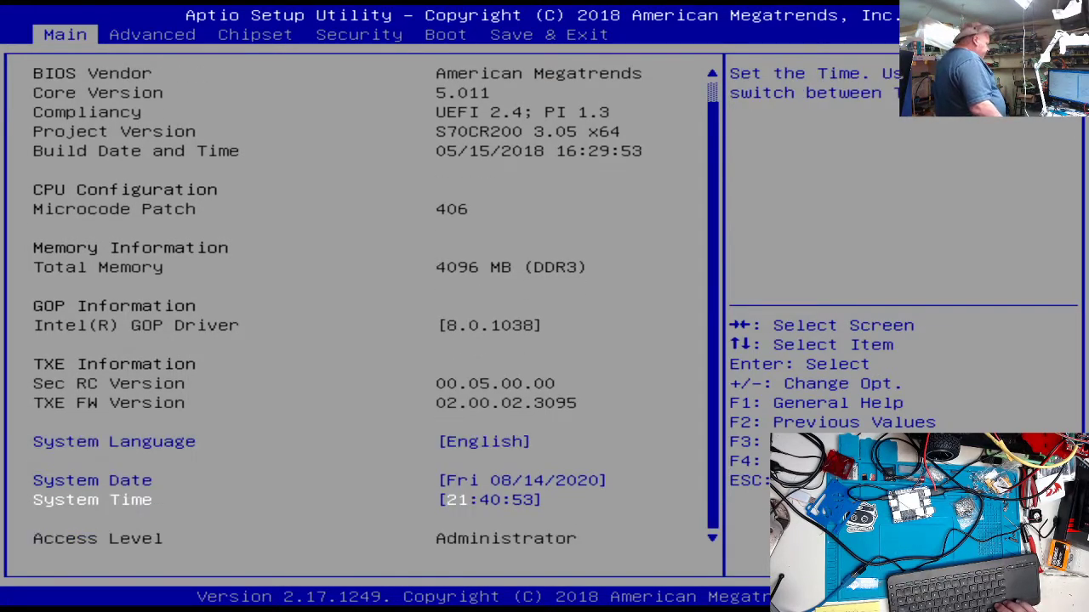
key(Up)
key(Up)
key(Up)
key(Up)
key(Up)
key(Up)
key(Up)
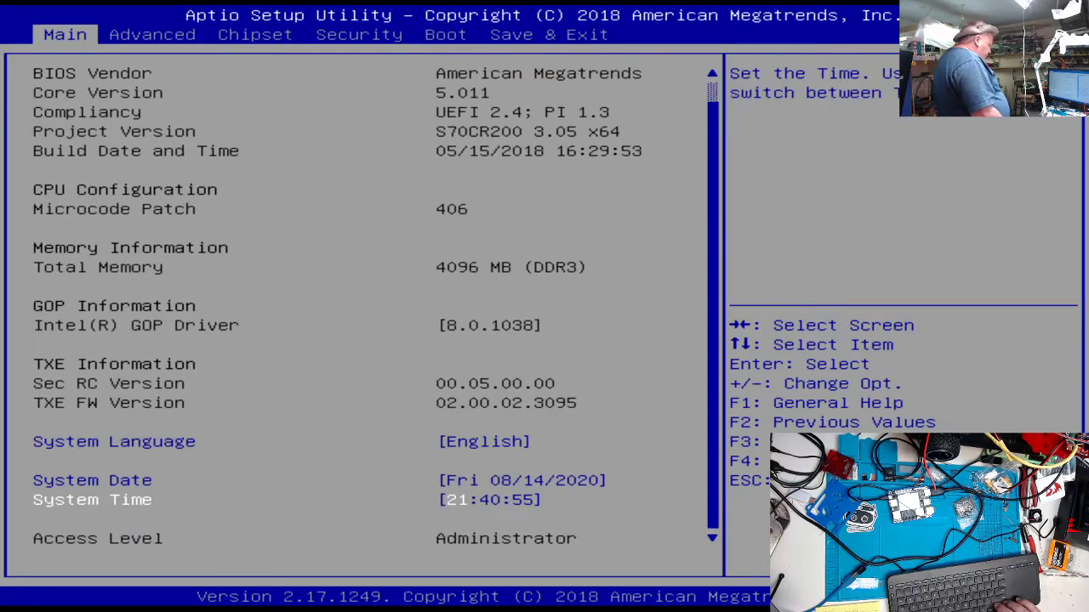
key(Up)
key(Up)
key(Up)
key(Up)
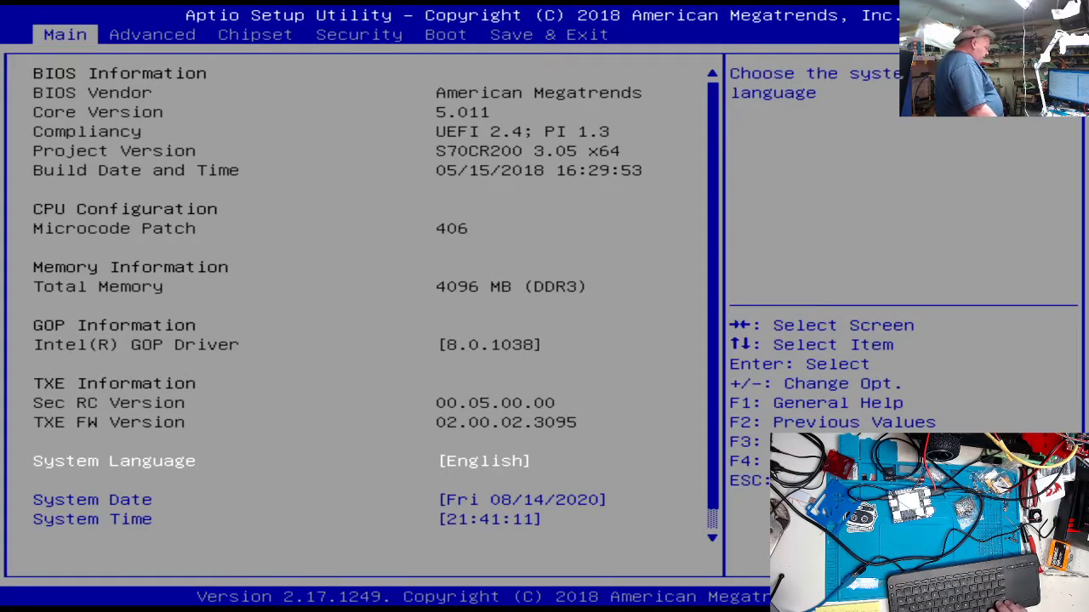
Open the North Bridge settings of the chipset to view the memory information.
key(Right)
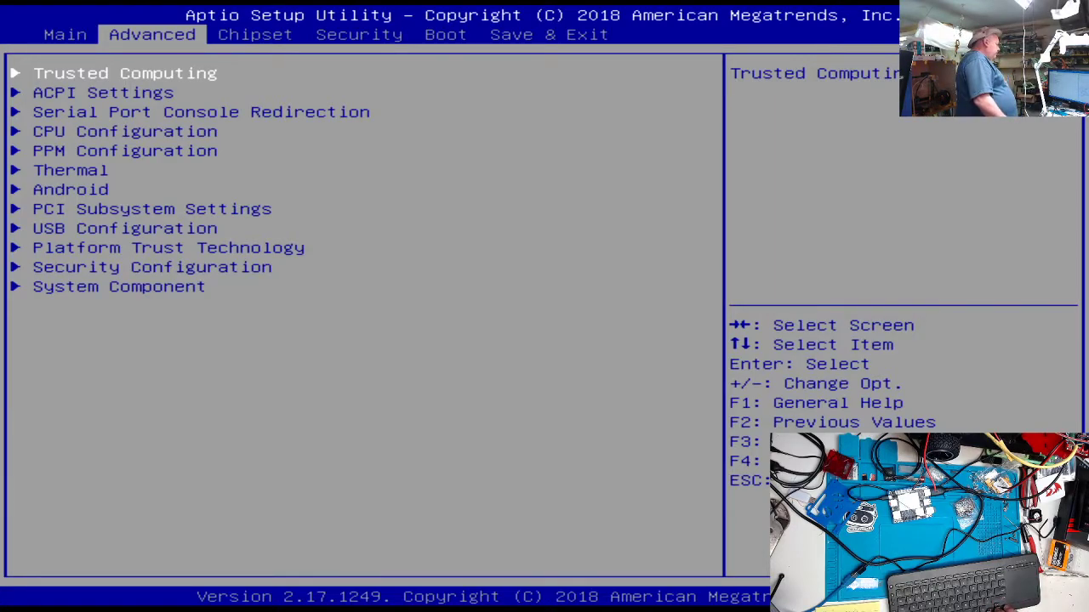
key(Right)
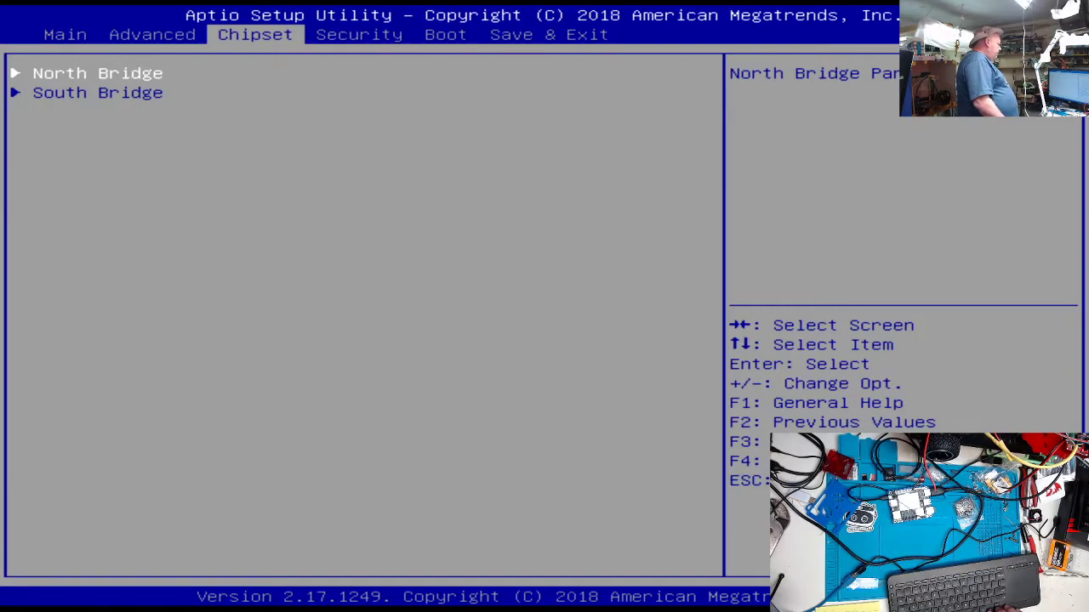
key(Right)
key(Left)
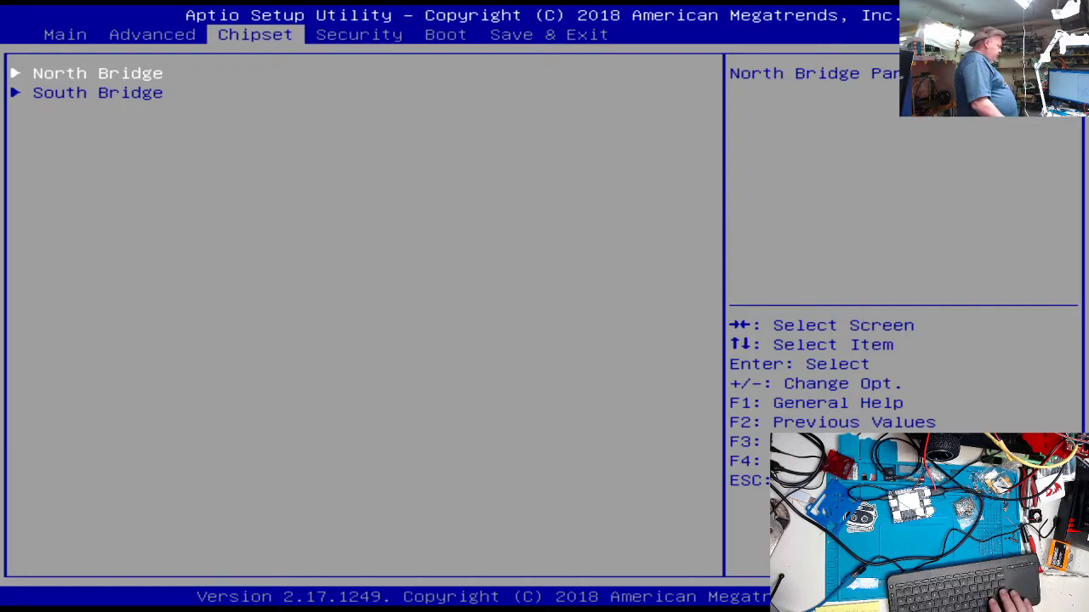
key(Return)
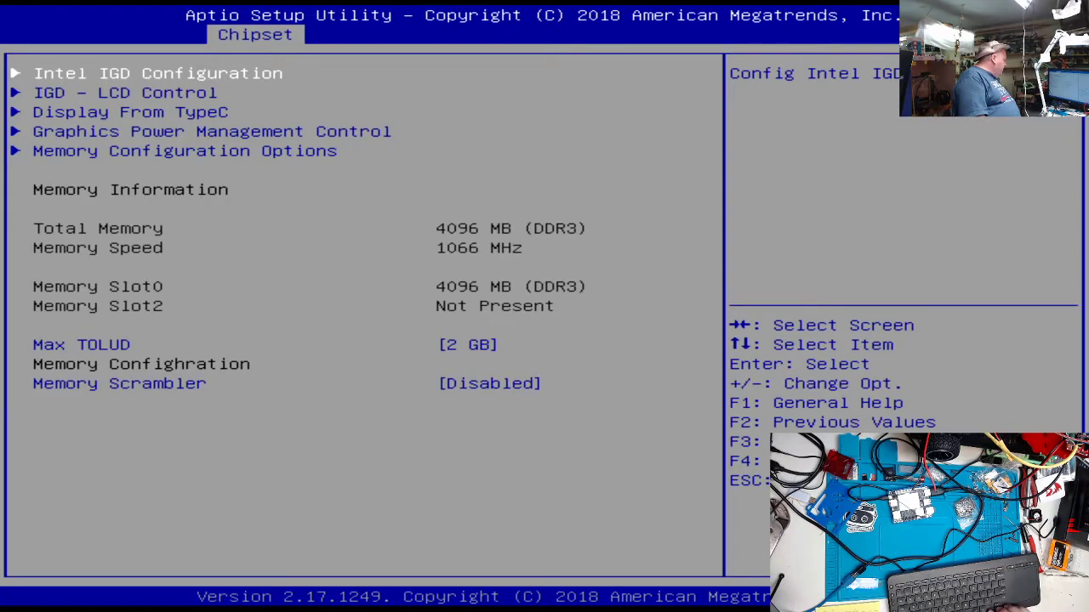
Check the Graphics Power Management Control page and return to the chipset overview.
key(Down)
key(Down)
key(Down)
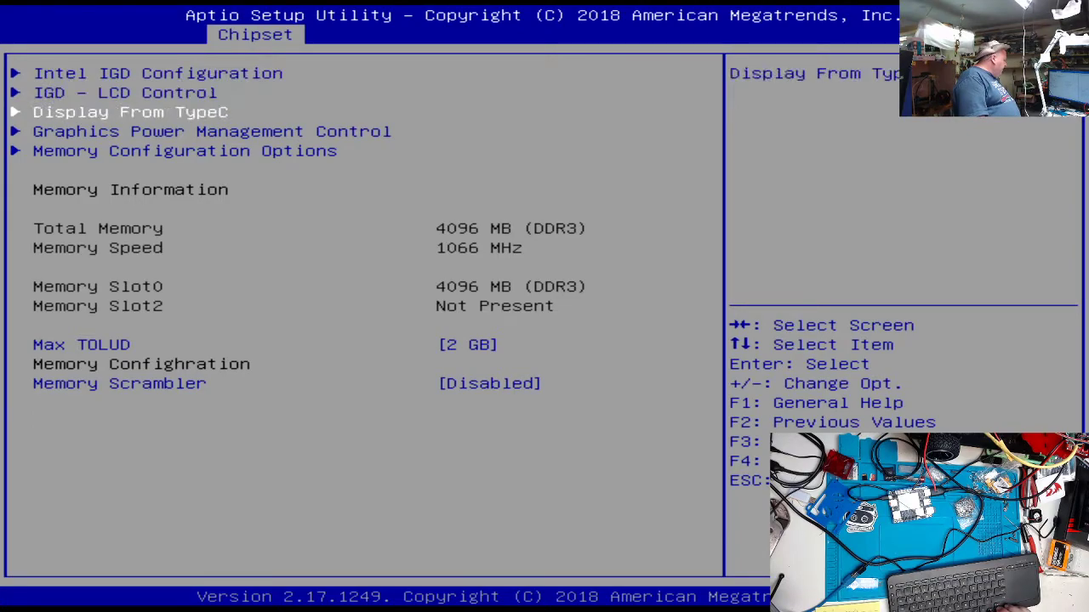
key(Up)
key(Down)
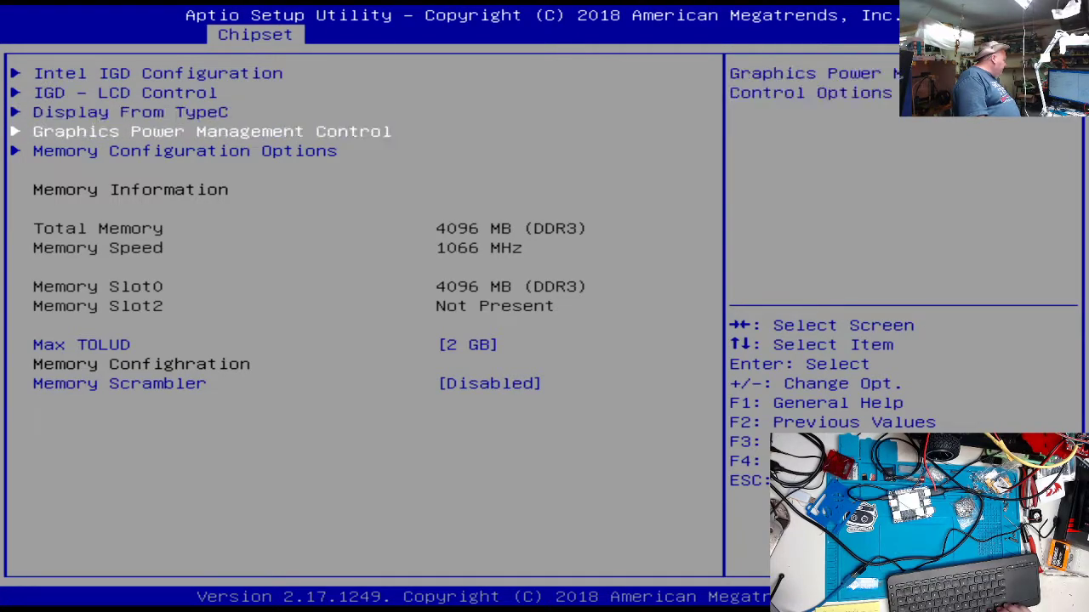
key(Return)
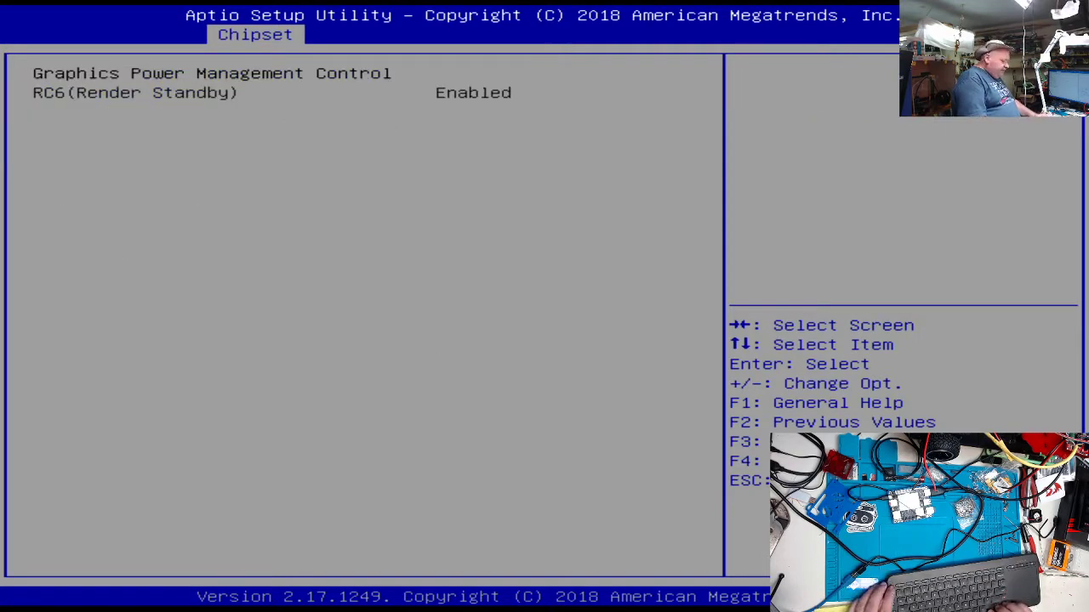
key(Escape)
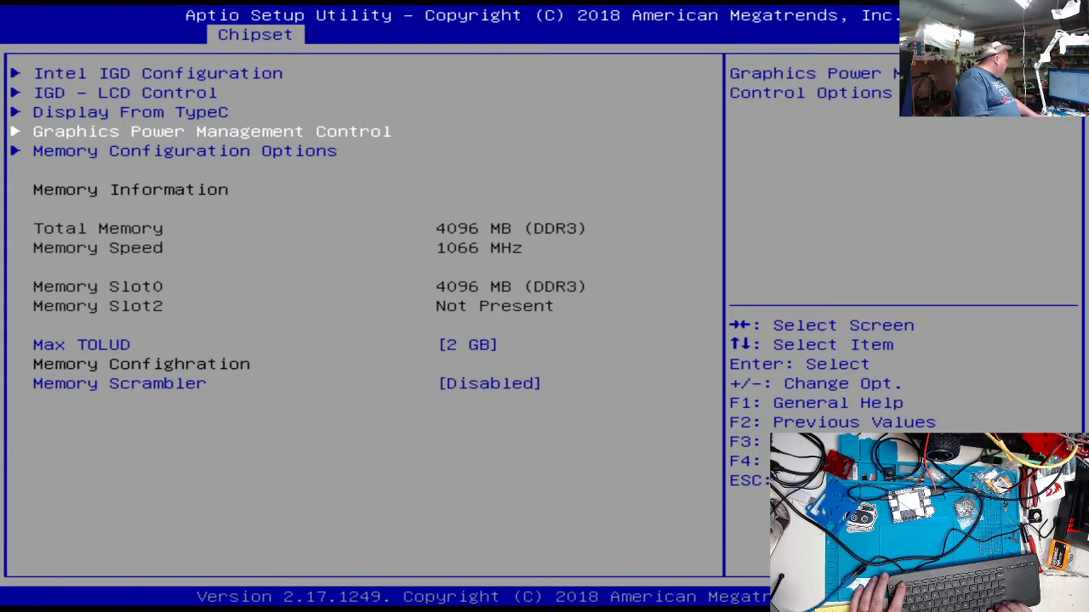
key(Escape)
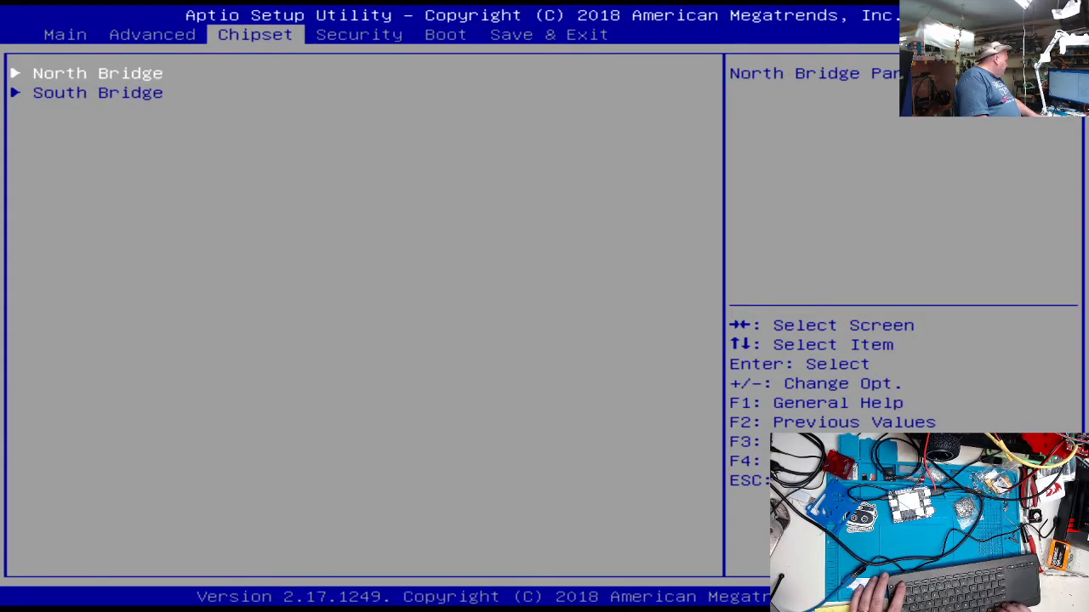
Open the USB Configuration page of the South Bridge.
key(Down)
key(Return)
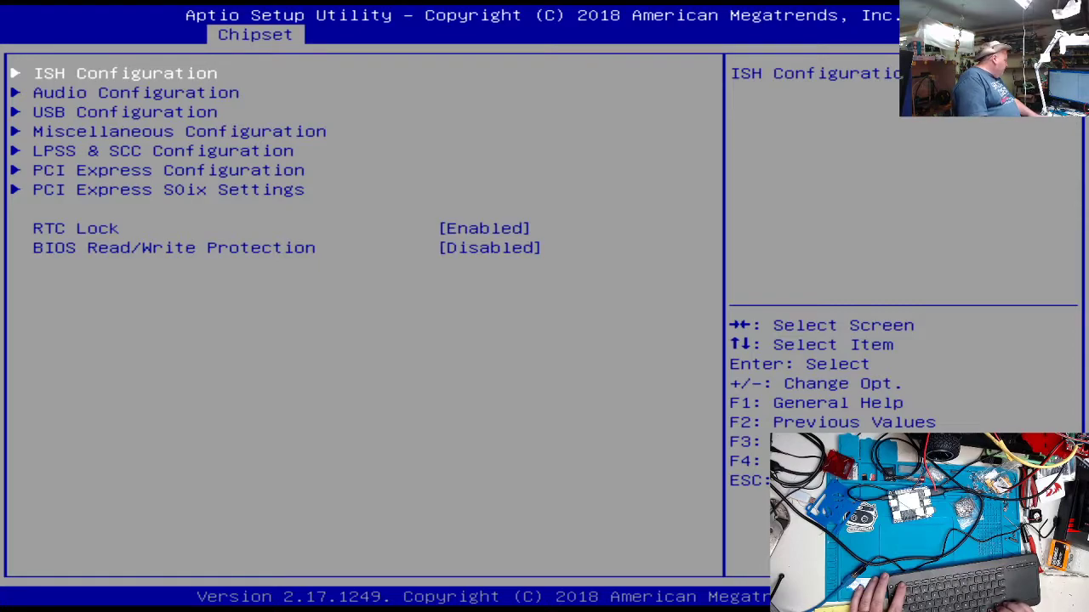
key(Down)
key(Down)
key(Down)
key(Down)
key(Down)
key(Up)
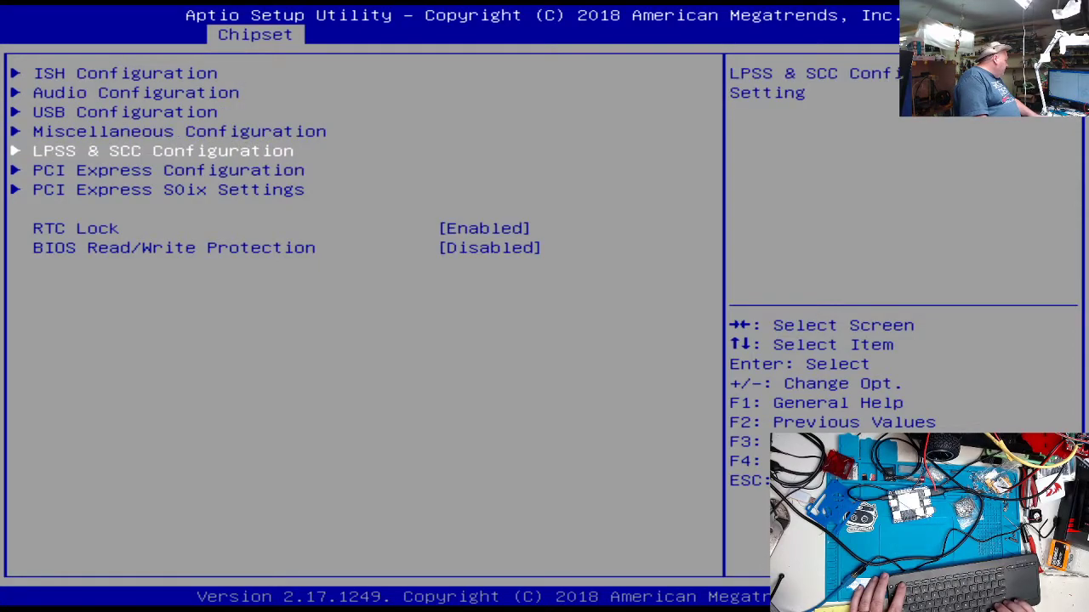
key(Up)
key(Up)
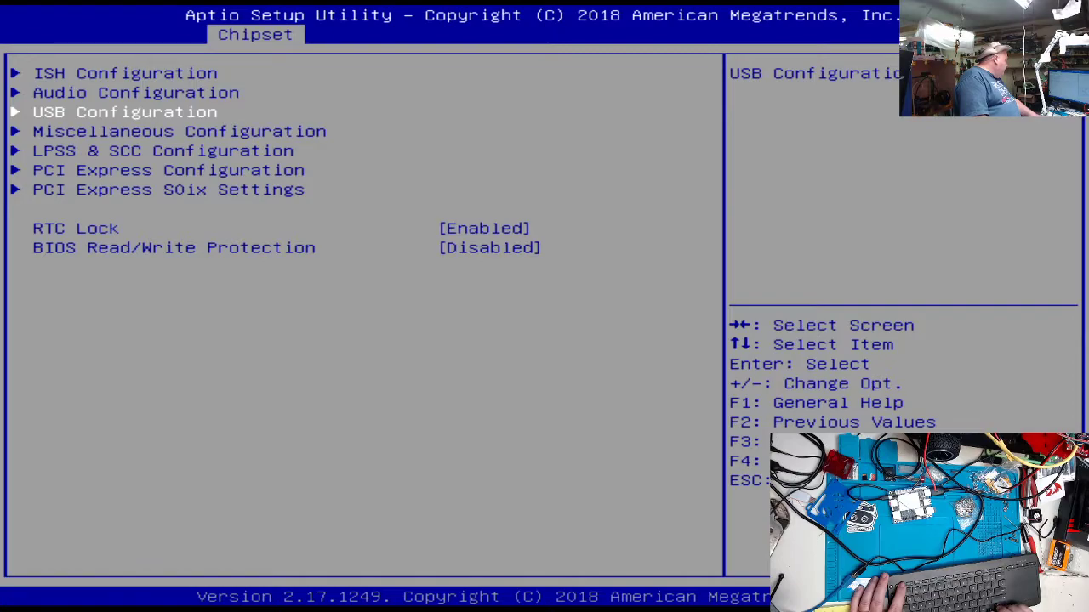
key(Return)
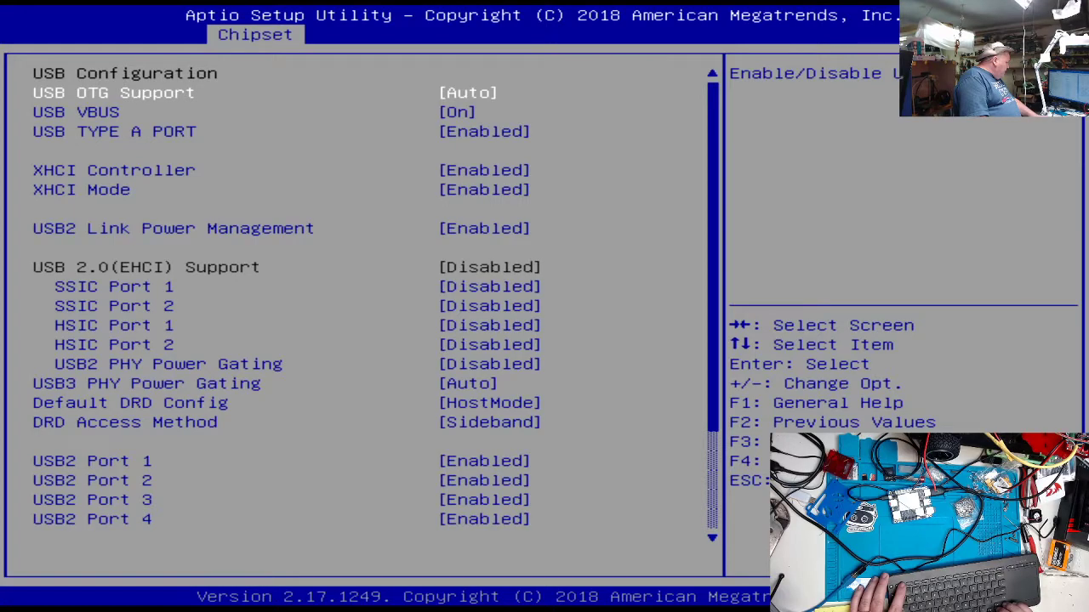
Examine the South Bridge USB settings, including controller modes, SSIC and HSIC ports, DRD options, and the USB2 and USB3 ports.
key(Down)
key(Down)
key(Down)
key(Down)
key(Down)
key(Down)
key(Down)
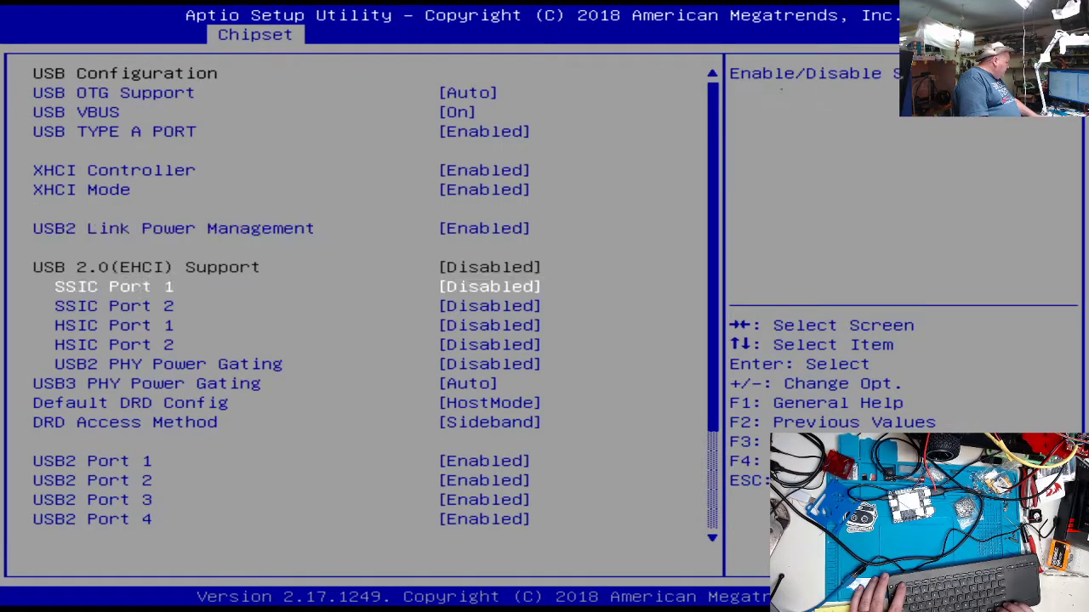
key(Up)
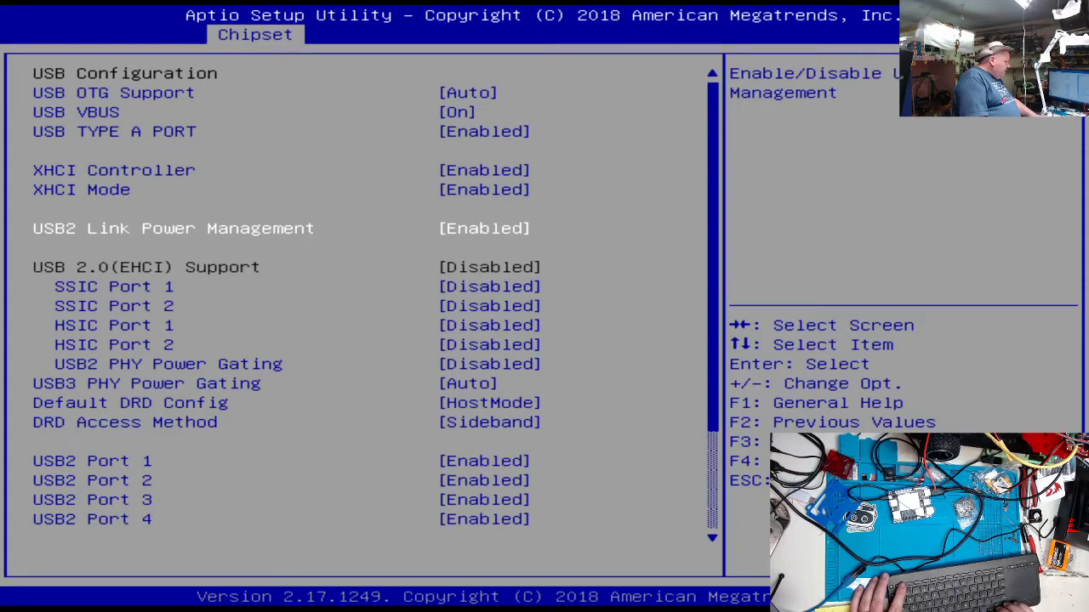
key(Down)
key(Down)
key(Down)
key(Down)
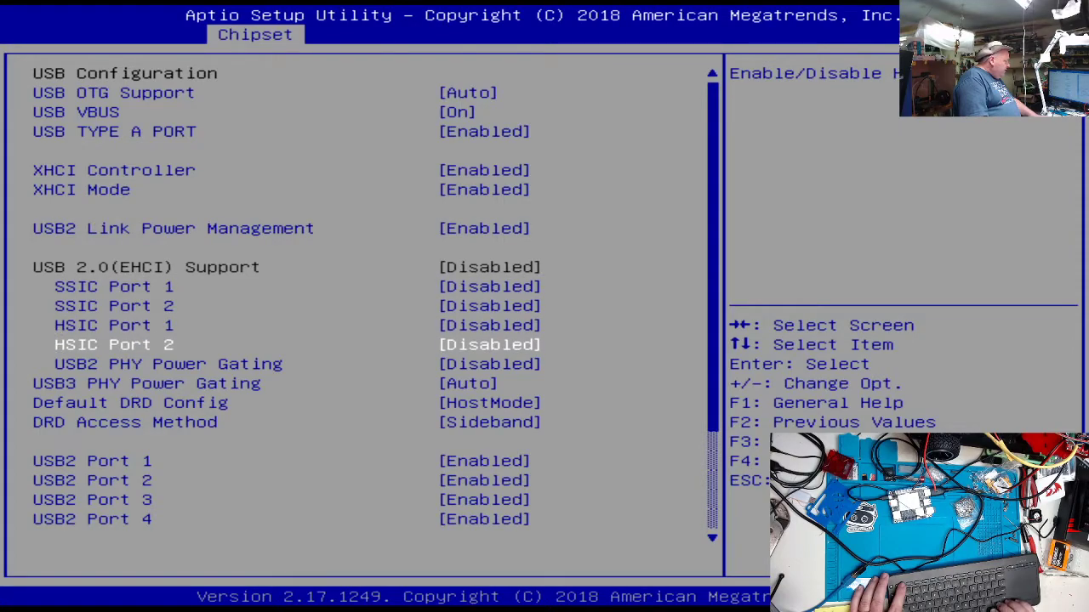
key(Up)
key(Up)
key(Up)
key(Up)
key(Down)
key(Down)
key(Down)
key(Down)
key(Down)
key(Down)
key(Down)
key(Down)
key(Down)
key(Down)
key(Down)
key(Down)
key(Down)
key(Down)
key(Down)
key(Down)
key(Down)
key(Down)
key(Up)
key(Up)
key(Up)
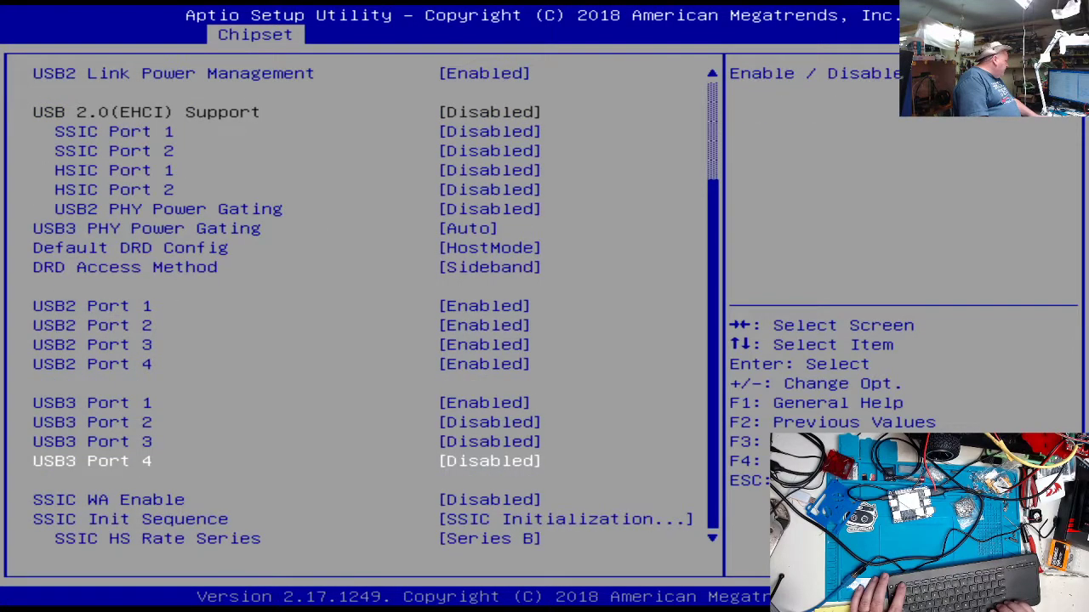
key(Up)
key(Up)
key(Up)
key(Up)
key(Up)
key(Up)
key(Up)
key(Up)
key(Up)
key(Up)
key(Up)
key(Up)
key(Up)
key(Up)
key(Up)
key(Up)
key(Up)
key(Up)
key(Up)
key(Up)
key(Down)
key(Down)
key(Down)
key(Down)
key(Down)
key(Down)
key(Down)
key(Down)
key(Down)
key(Down)
key(Down)
key(Down)
key(Down)
key(Down)
key(Down)
key(Down)
key(Down)
key(Up)
key(Up)
key(Up)
key(Up)
key(Up)
key(Up)
key(Up)
key(Up)
key(Down)
key(Down)
key(Down)
key(Down)
key(Down)
key(Down)
key(Down)
key(Down)
key(Down)
key(Down)
key(Down)
key(Down)
key(Down)
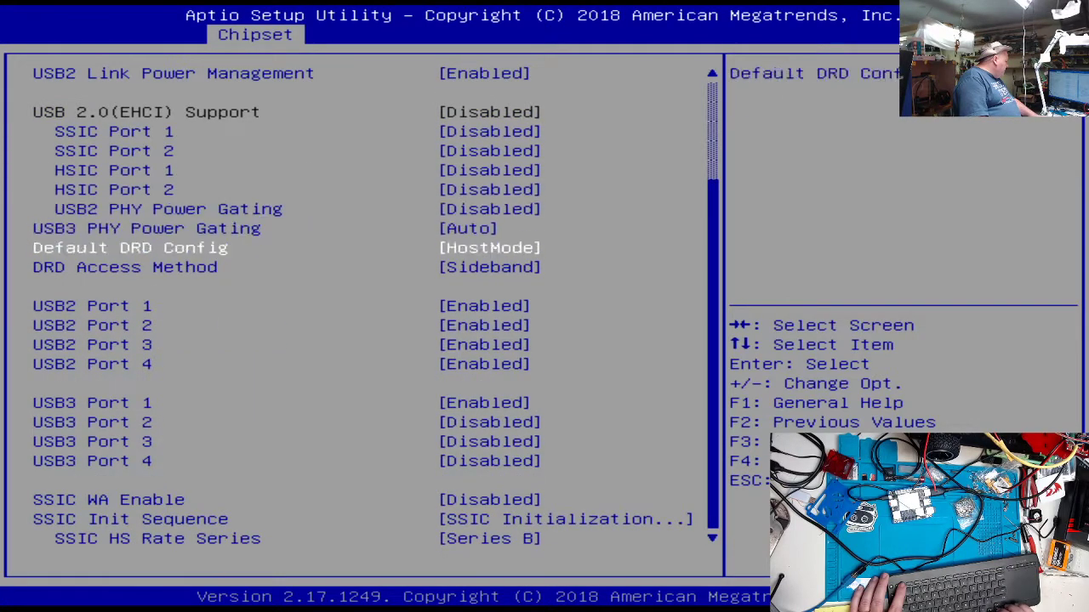
Review the remaining USB settings of the South Bridge and return to the South Bridge overview.
key(Down)
key(Down)
key(Down)
key(Down)
key(Down)
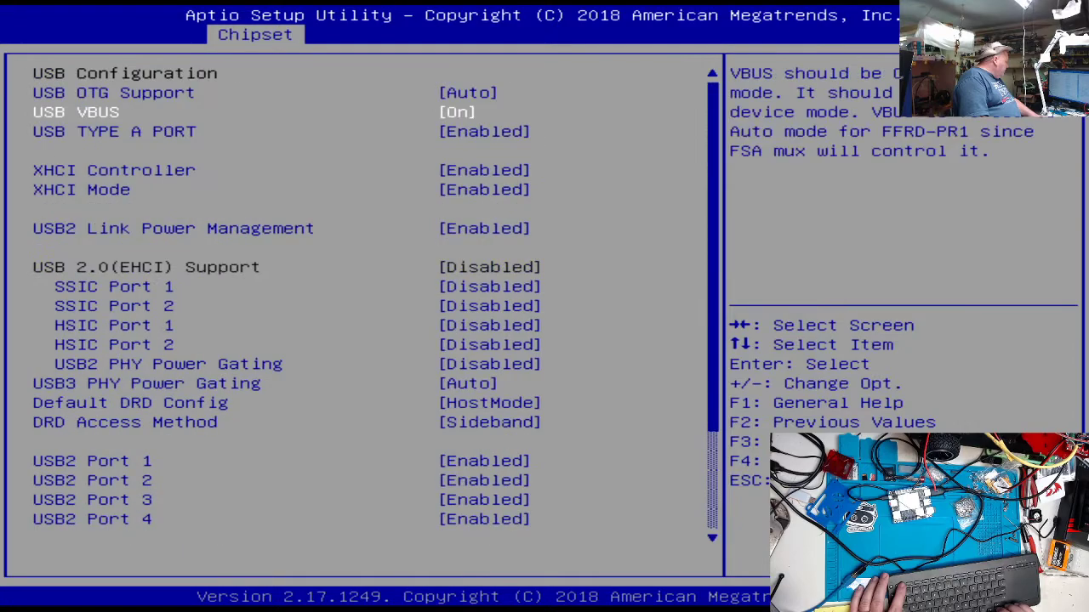
key(Up)
key(Up)
key(Up)
key(Escape)
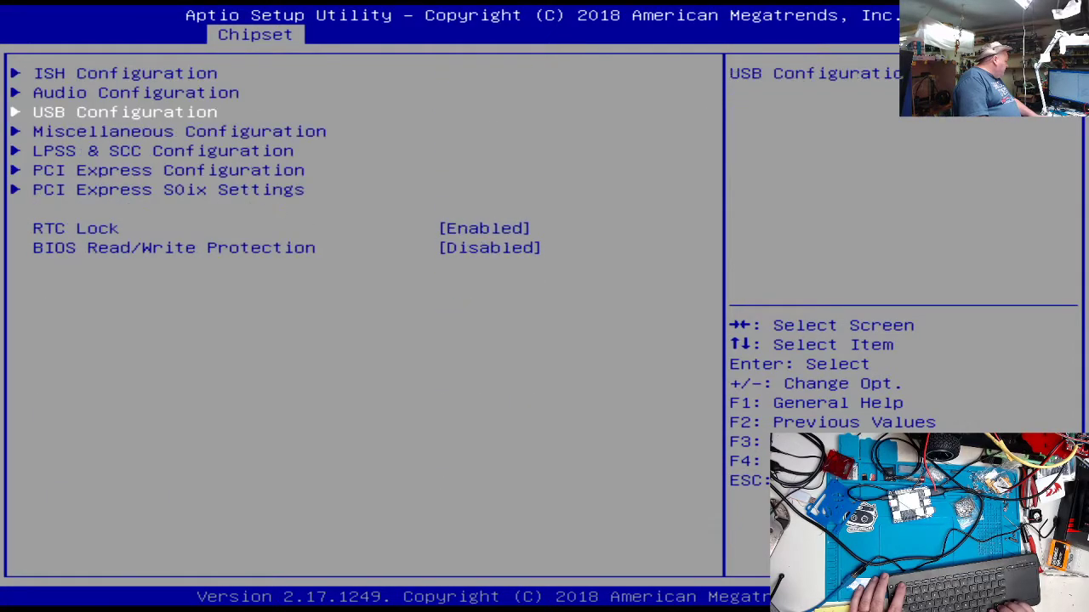
Check the Miscellaneous Configuration page of the South Bridge and leave the South Bridge settings.
key(Down)
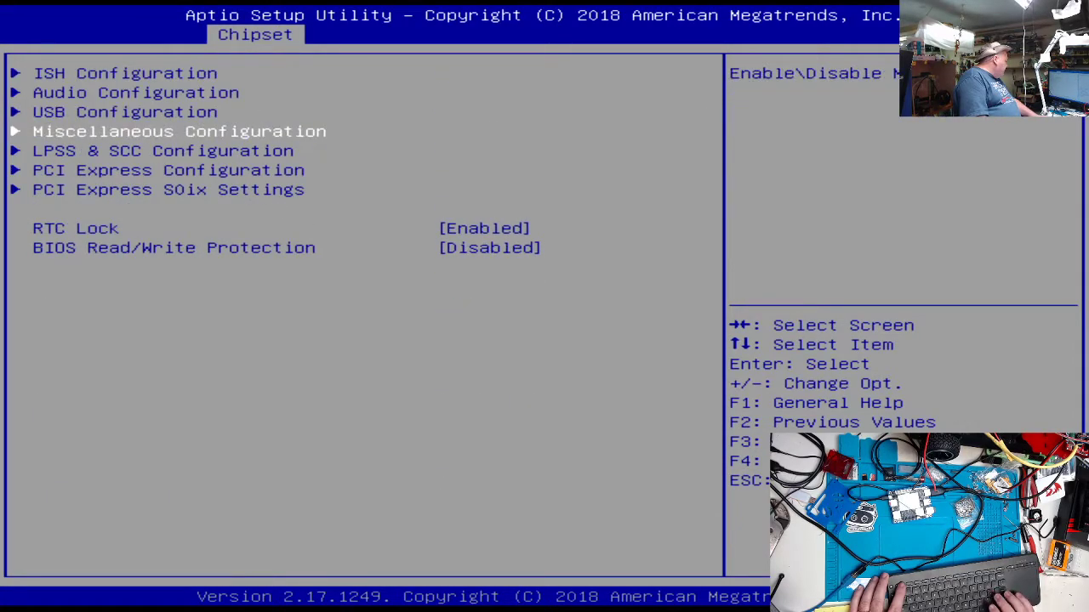
key(Return)
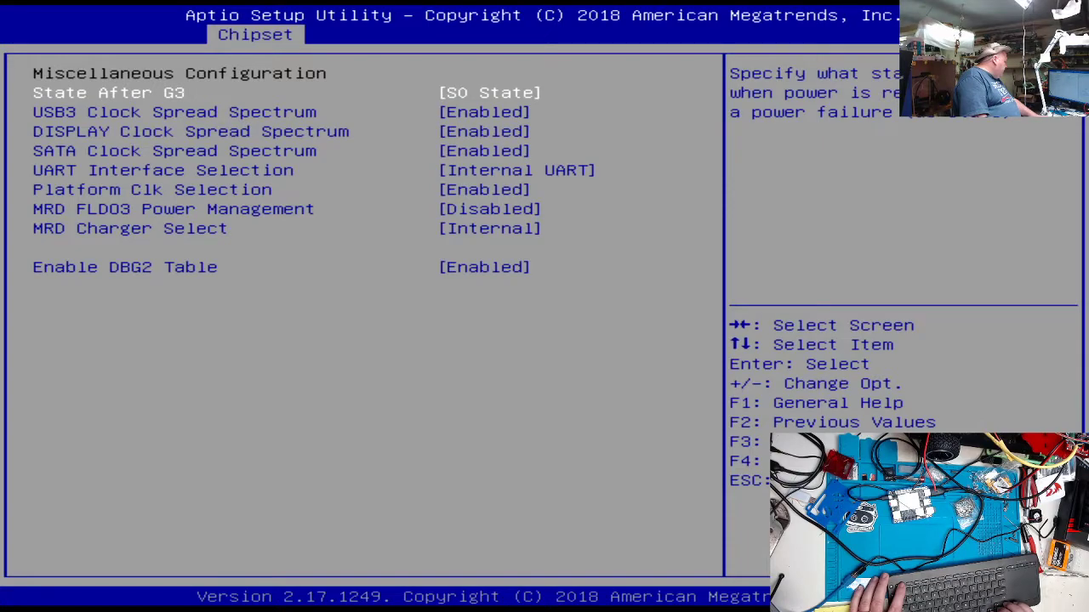
key(Escape)
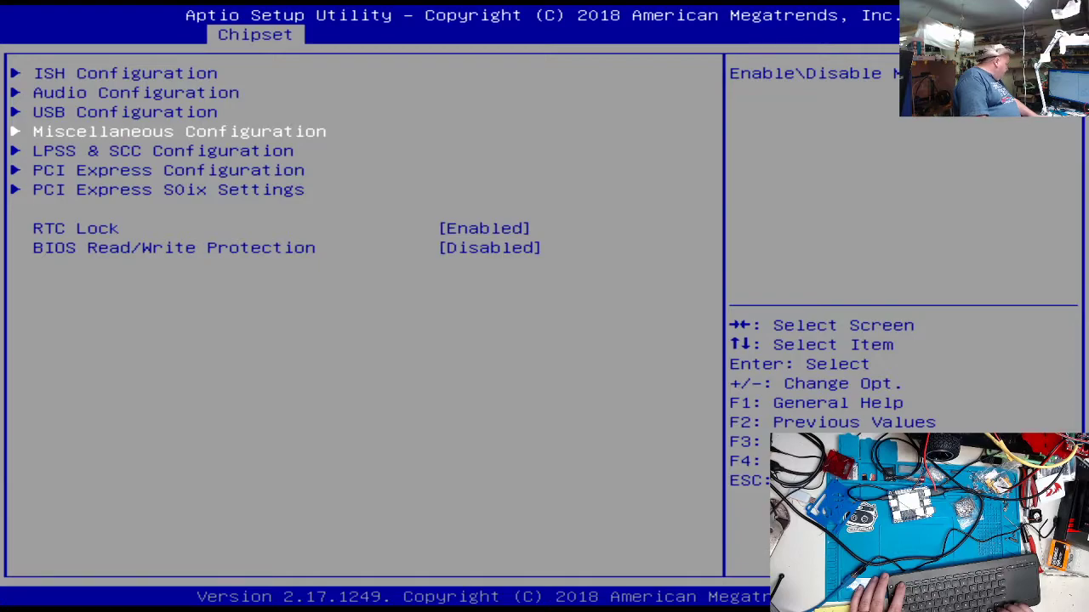
key(Escape)
Set Machine Status AC/Battery In to Power On in the boot configuration.
key(Right)
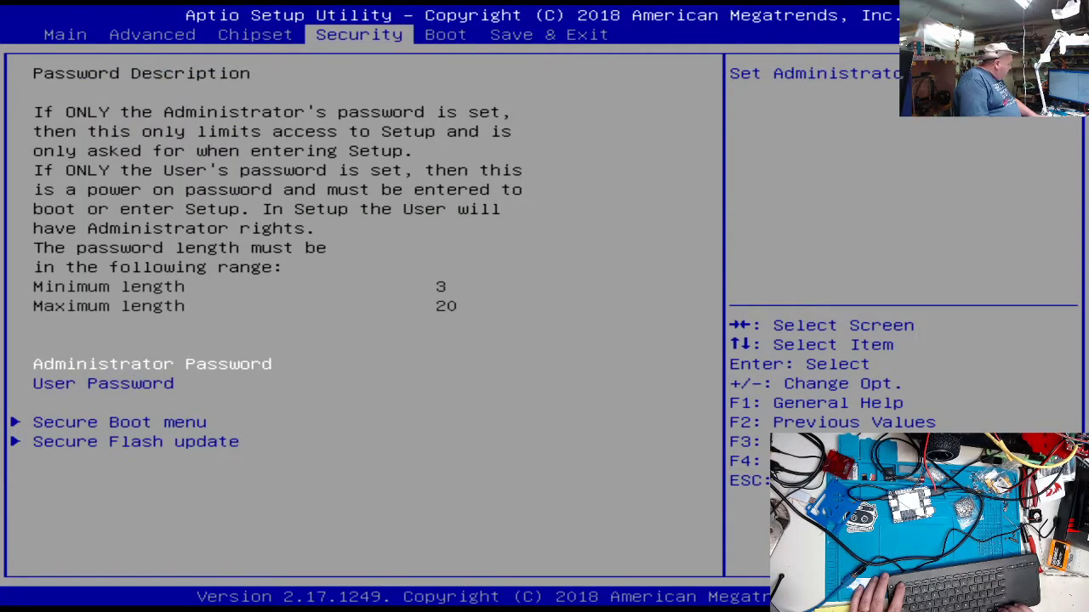
key(Right)
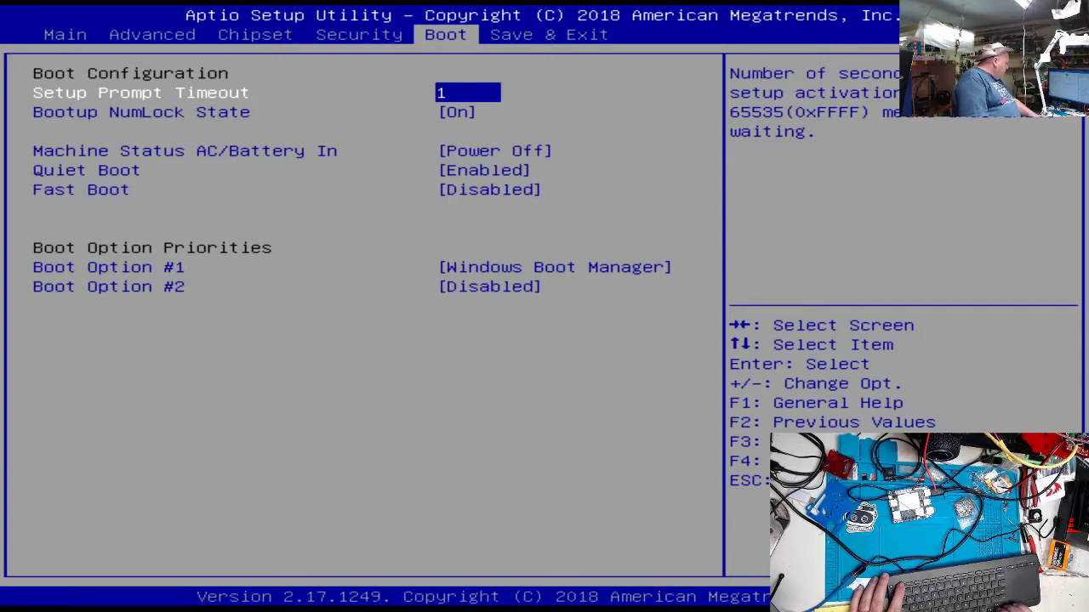
key(Down)
key(Down)
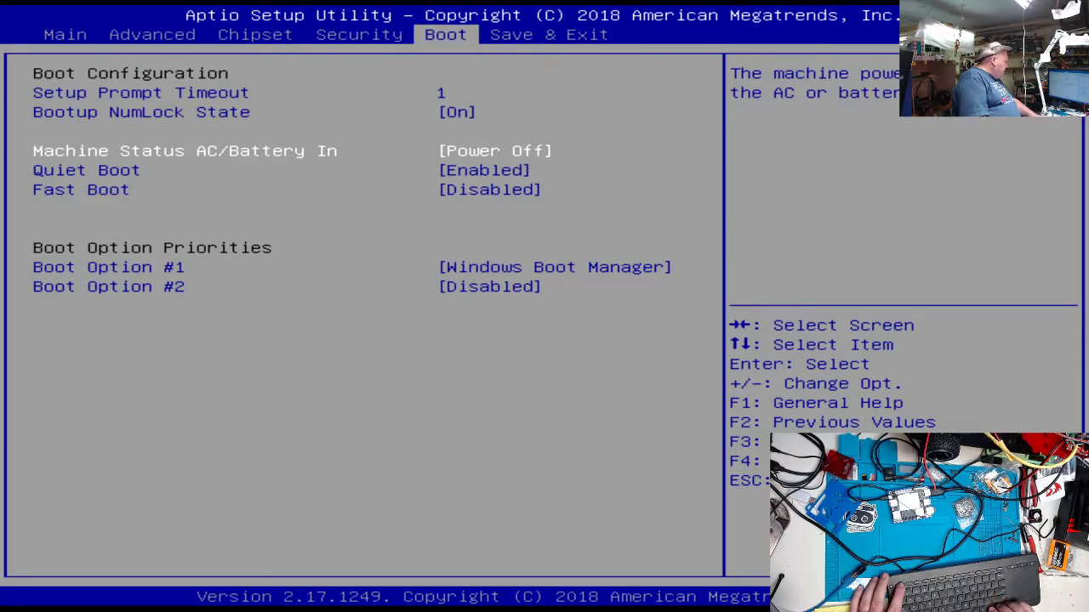
key(Return)
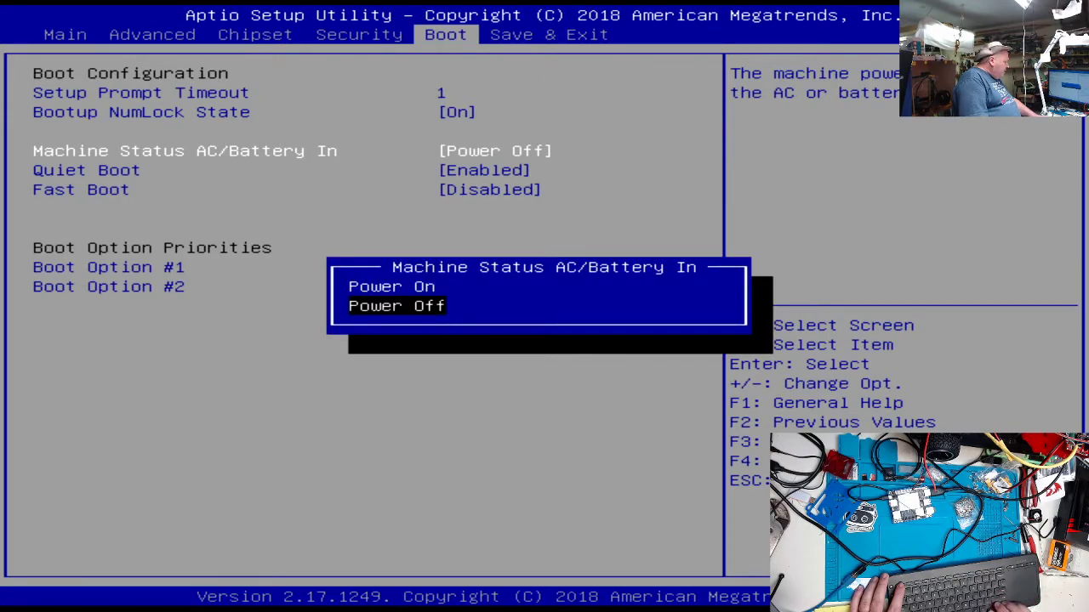
key(Up)
key(Return)
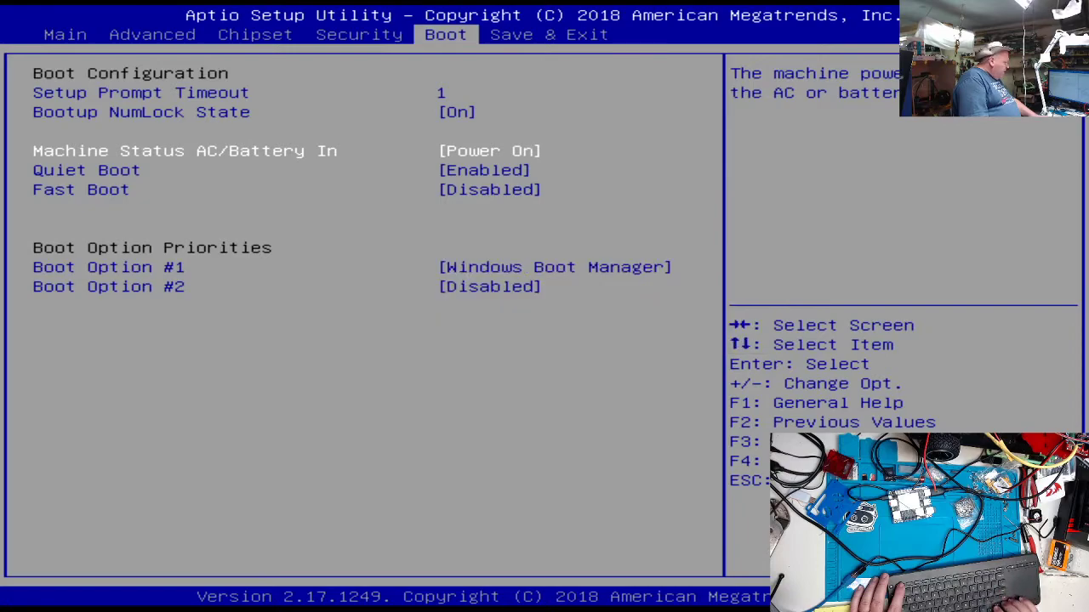
Examine the remaining boot settings, including Quiet Boot, Fast Boot and the boot option priorities.
key(Down)
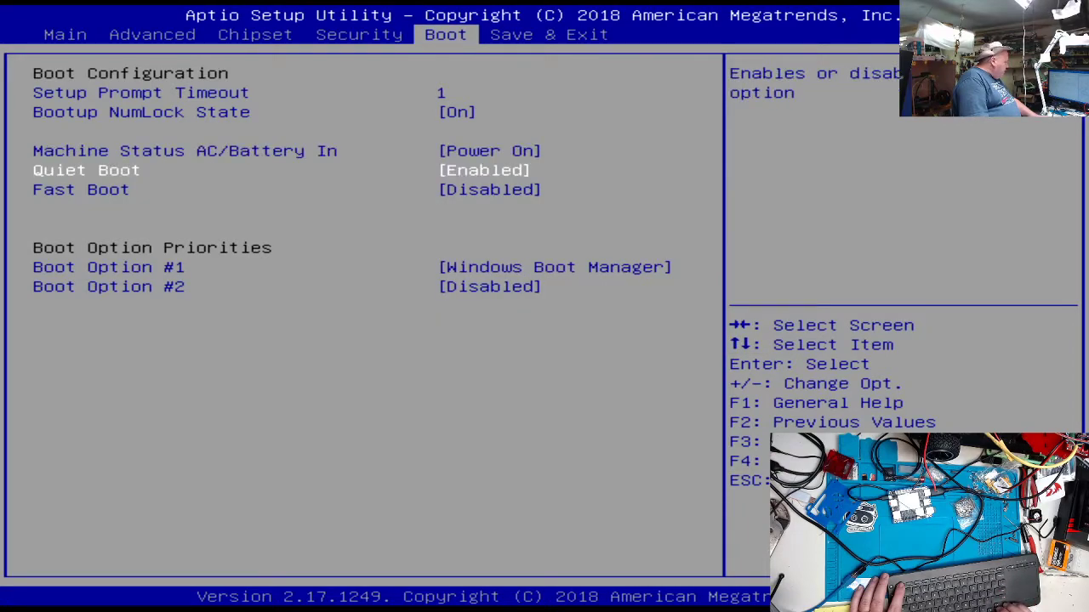
key(Down)
key(Down)
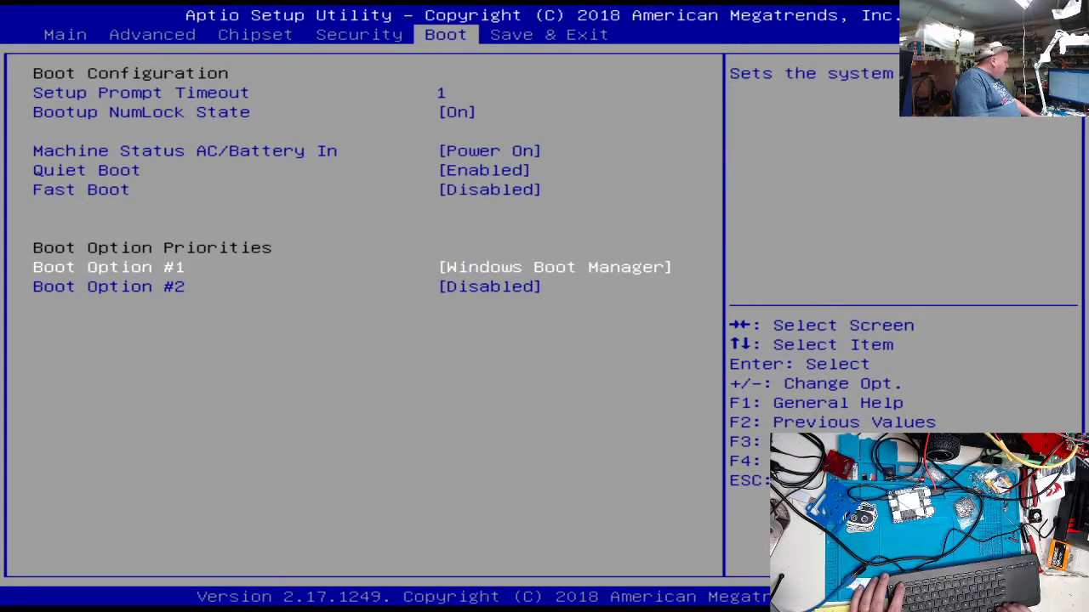
key(Down)
key(Down)
key(Down)
key(Down)
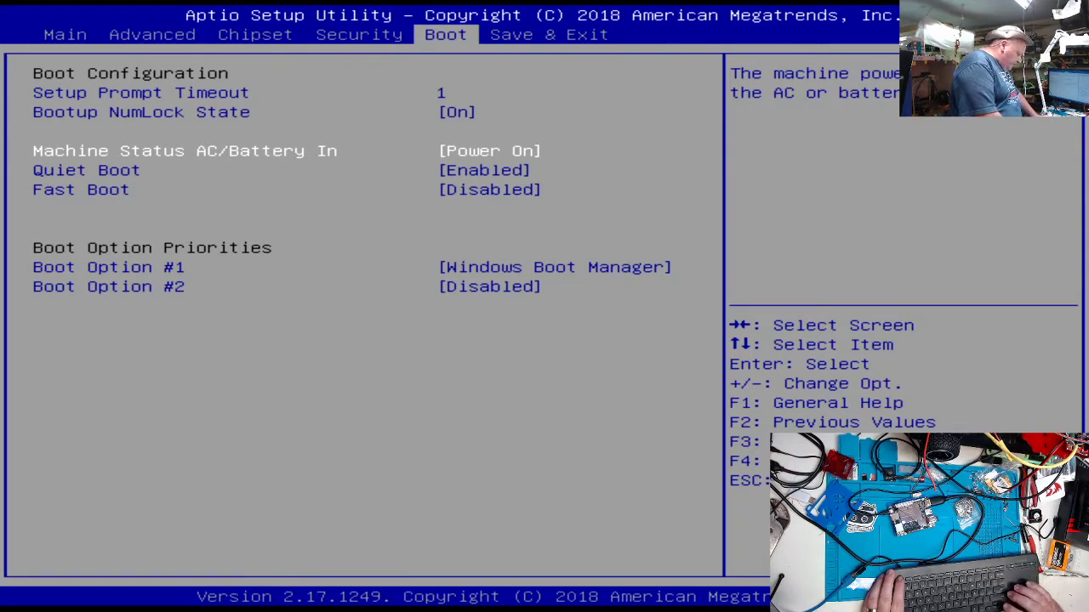
key(Down)
key(Down)
key(Down)
key(Down)
key(Down)
key(Down)
key(Down)
key(Down)
key(Down)
key(Down)
key(Down)
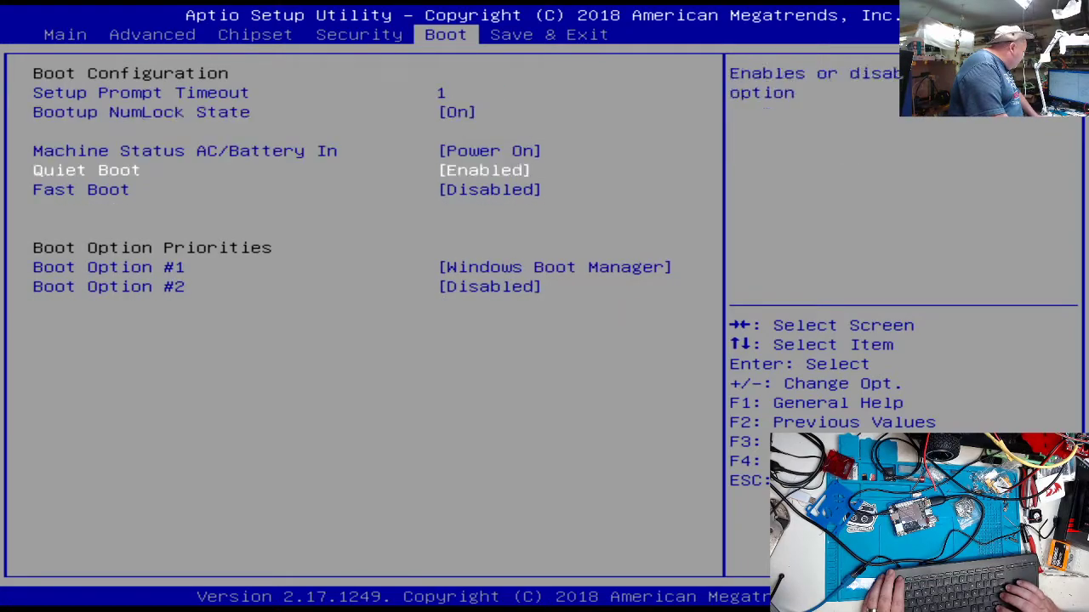
key(Down)
key(Down)
key(Down)
key(Down)
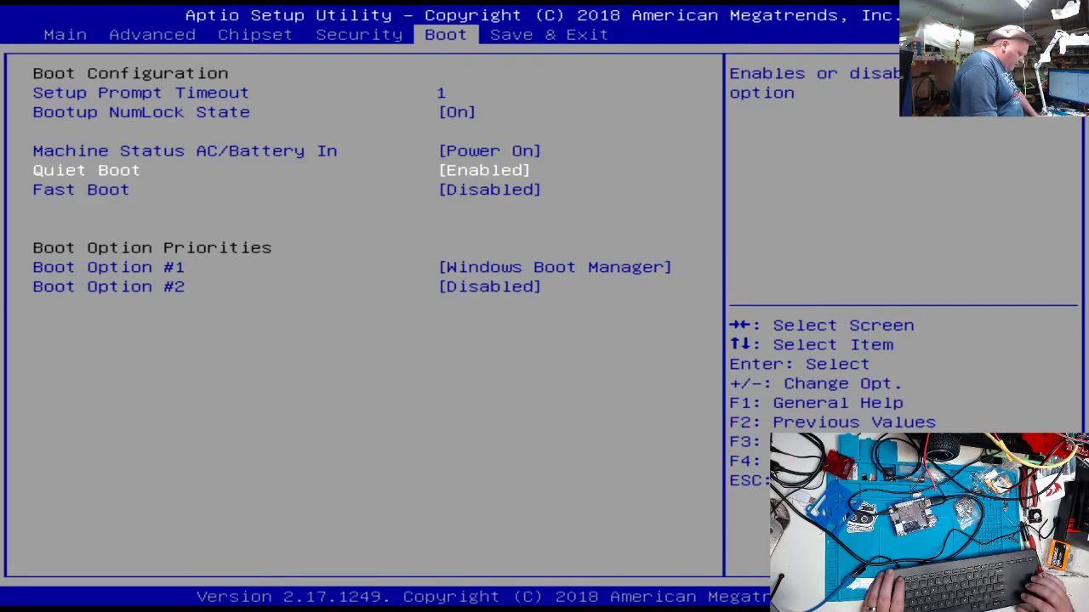
Switch Quiet Boot to Disabled and set it back to Enabled.
key(Return)
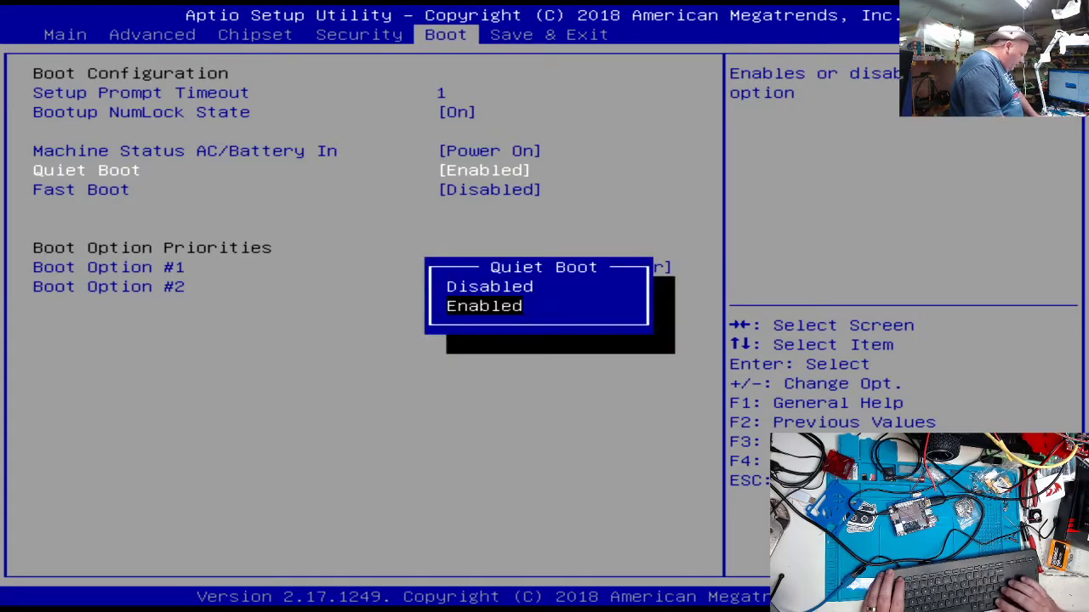
key(Up)
key(Return)
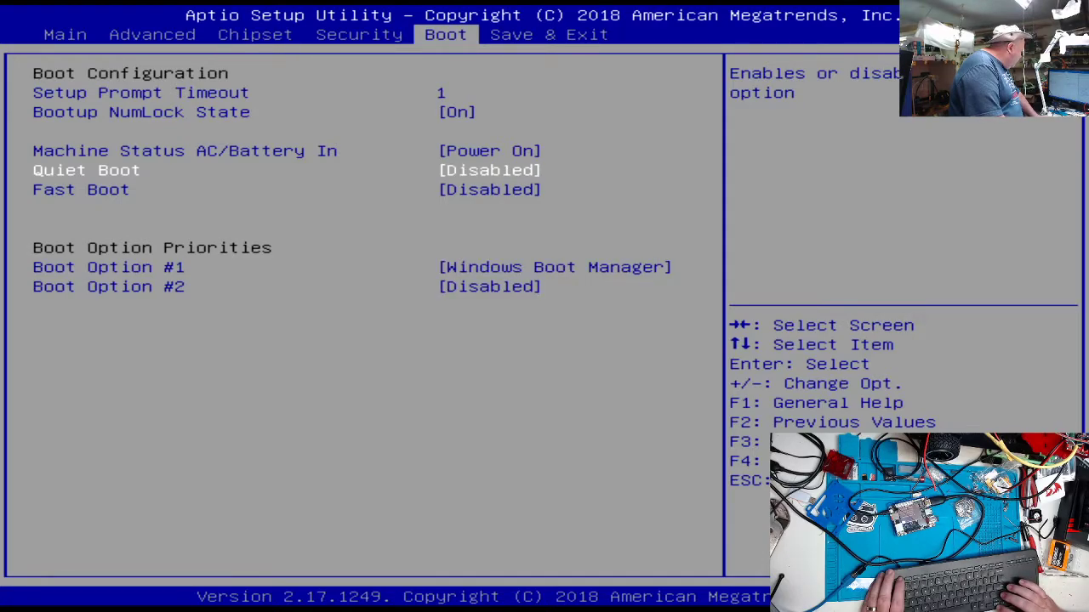
key(Return)
key(Down)
key(Return)
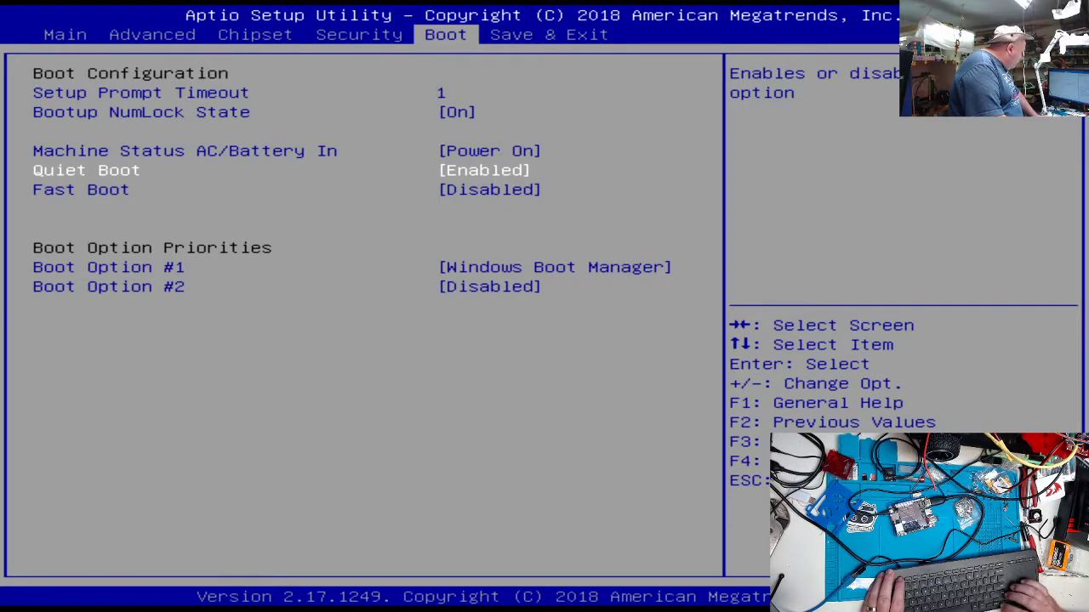
Save the changes and exit the BIOS setup, confirming the prompt.
key(Right)
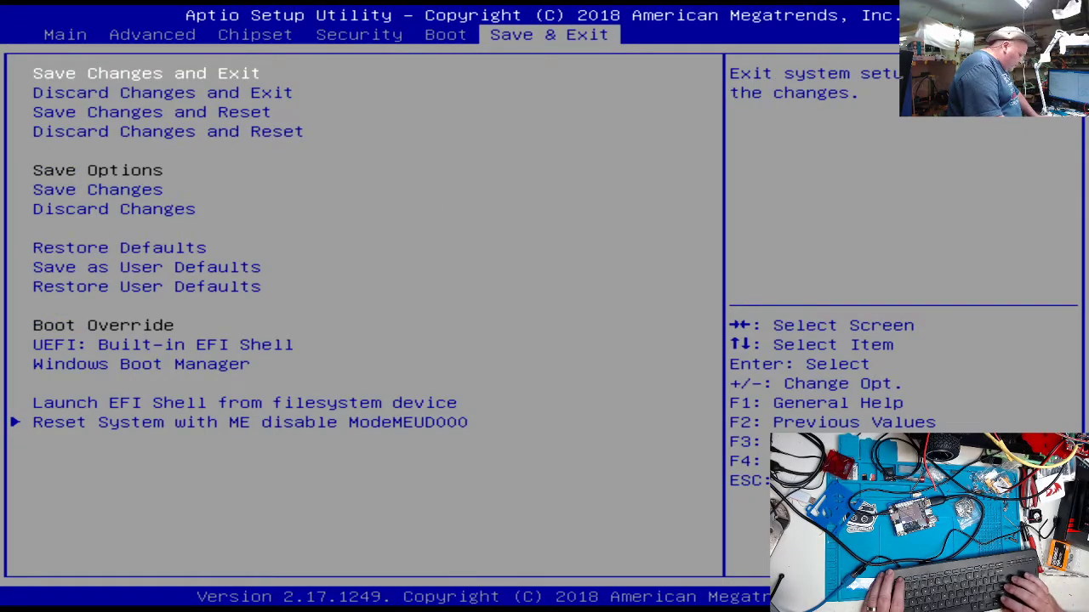
key(Return)
key(Return)
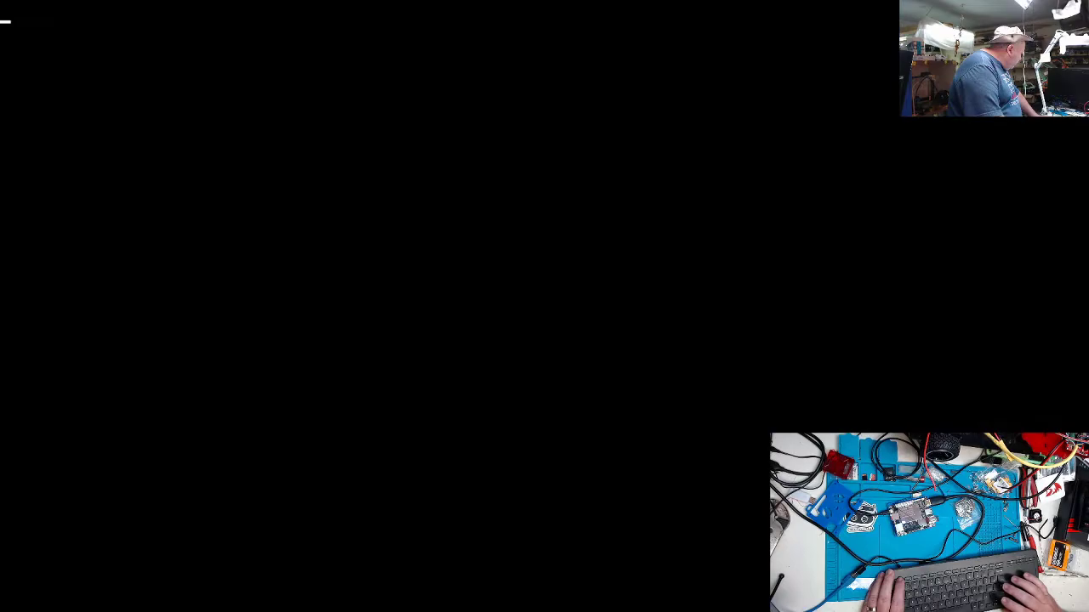
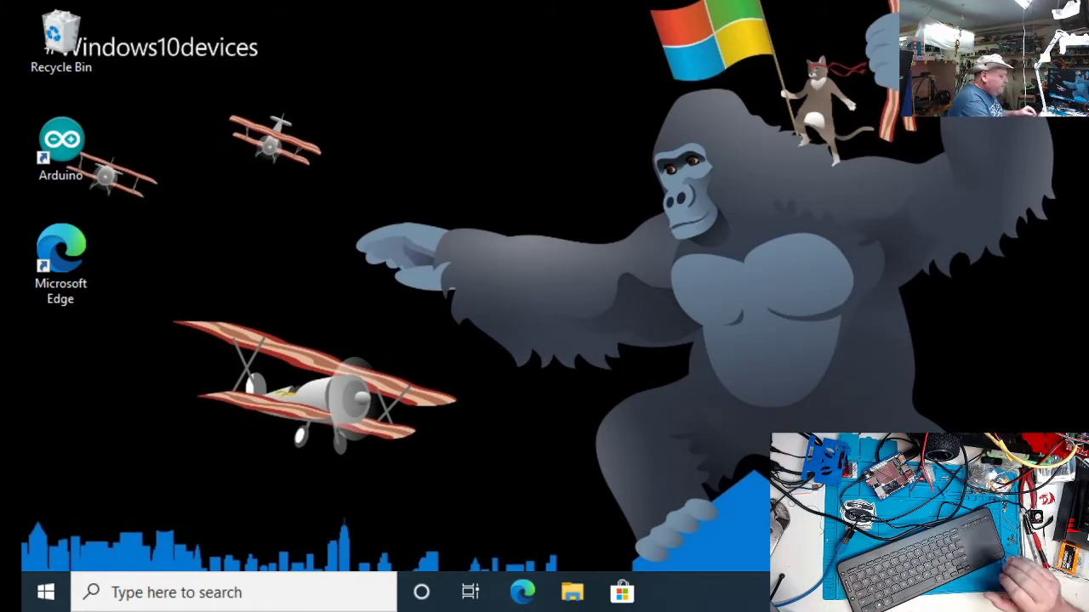
Set the display resolution to 1920 × 1080 in the Windows display settings and keep the change.
right_click(424, 215)
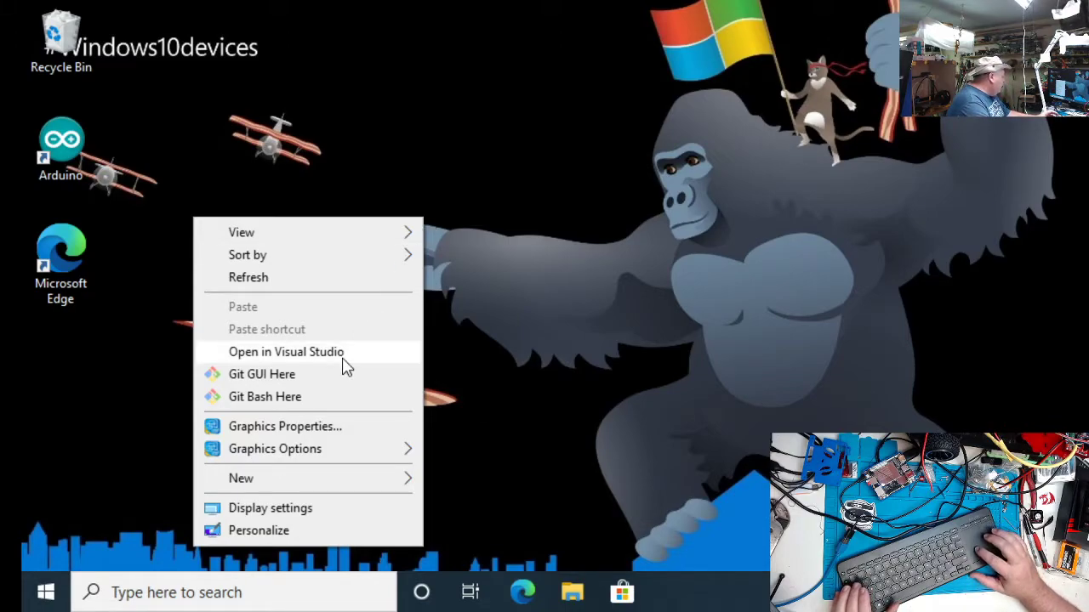
click(298, 514)
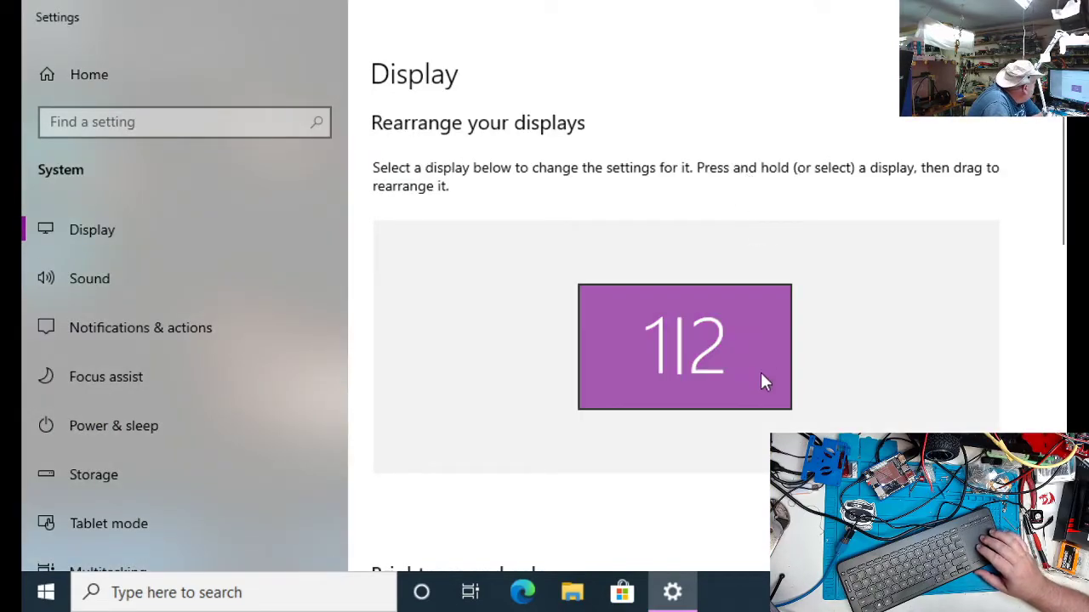
scroll(760, 374, down, 3)
scroll(760, 374, up, 3)
scroll(760, 375, down, 3)
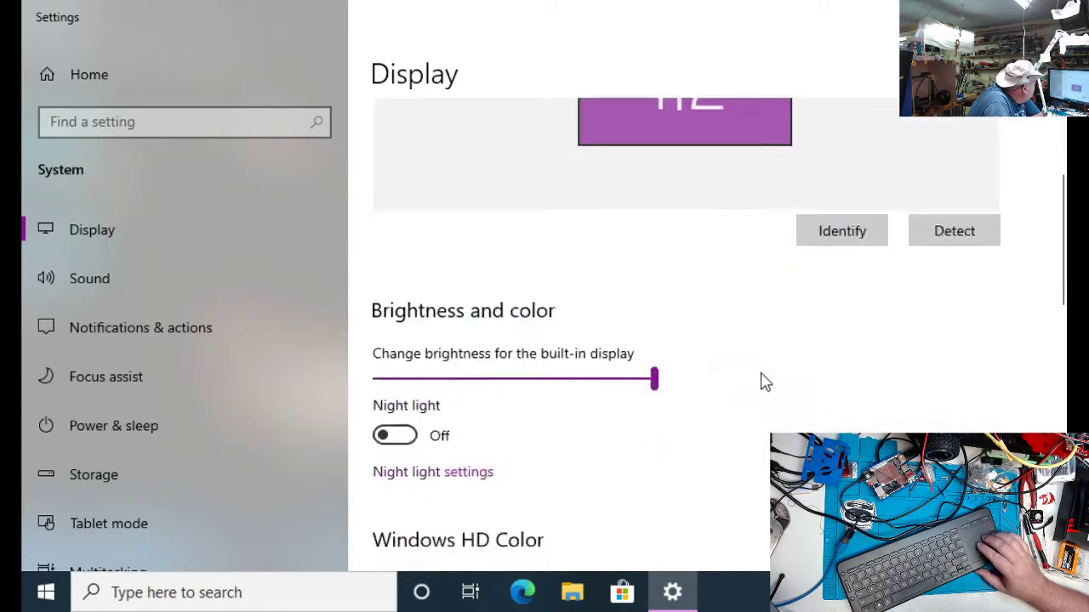
scroll(763, 381, down, 5)
scroll(763, 382, up, 3)
scroll(763, 381, down, 1)
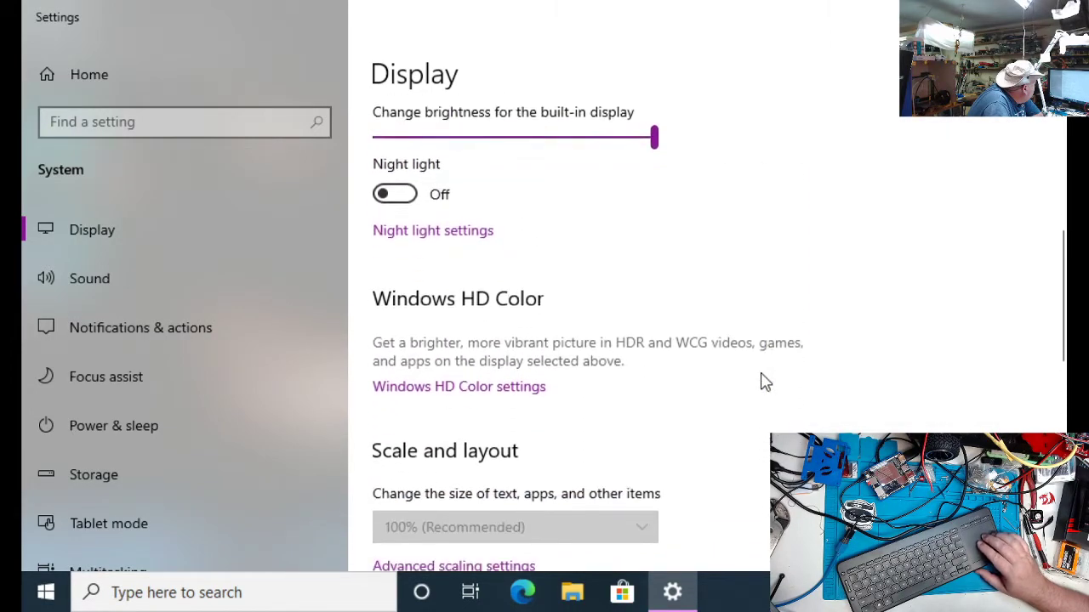
scroll(763, 382, down, 2)
scroll(763, 383, down, 2)
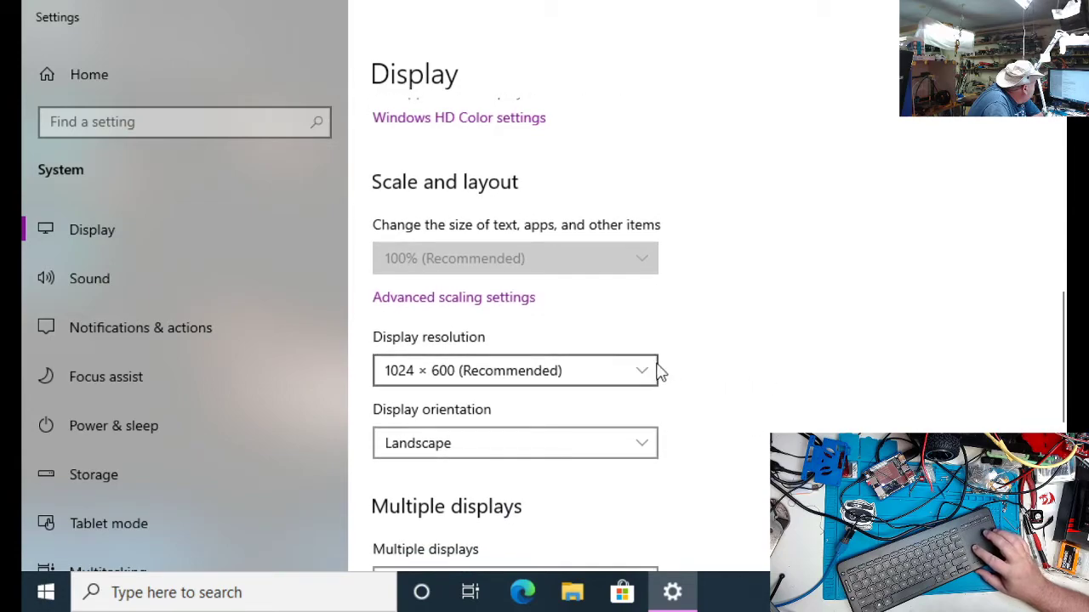
click(649, 372)
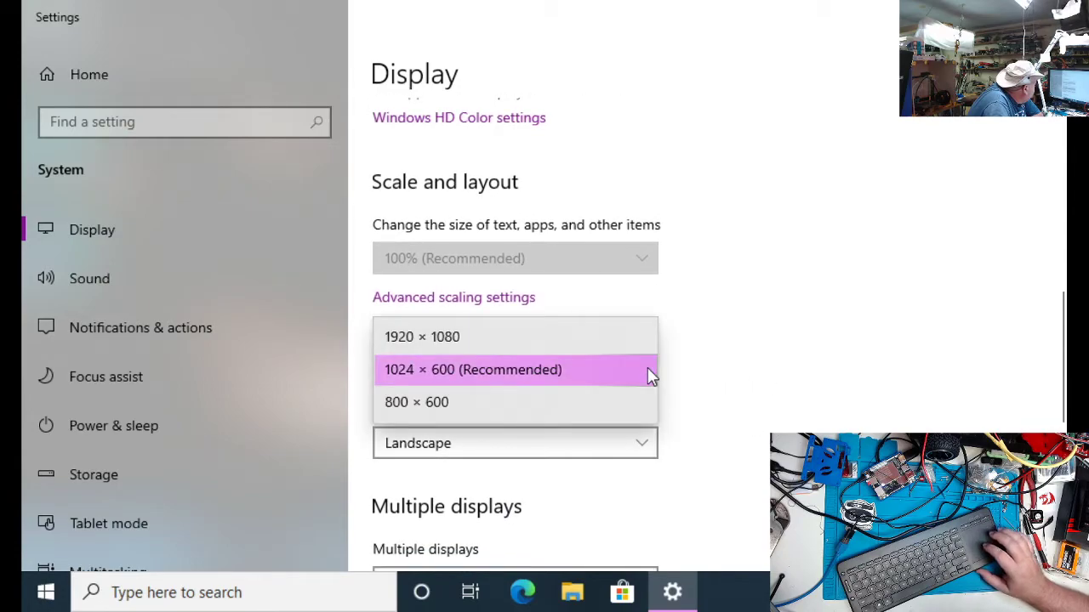
click(605, 342)
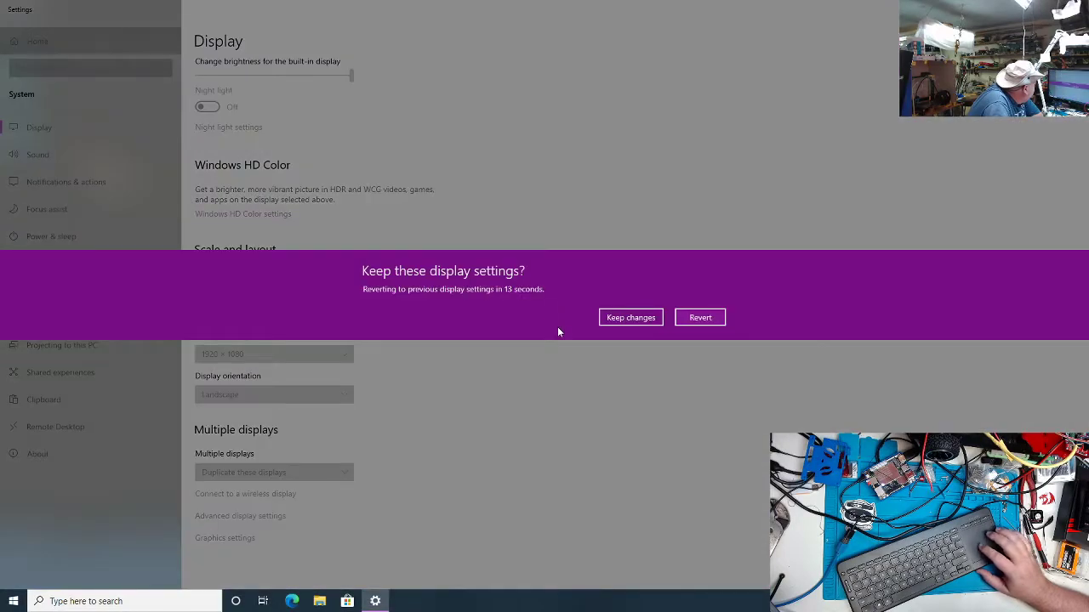
click(630, 318)
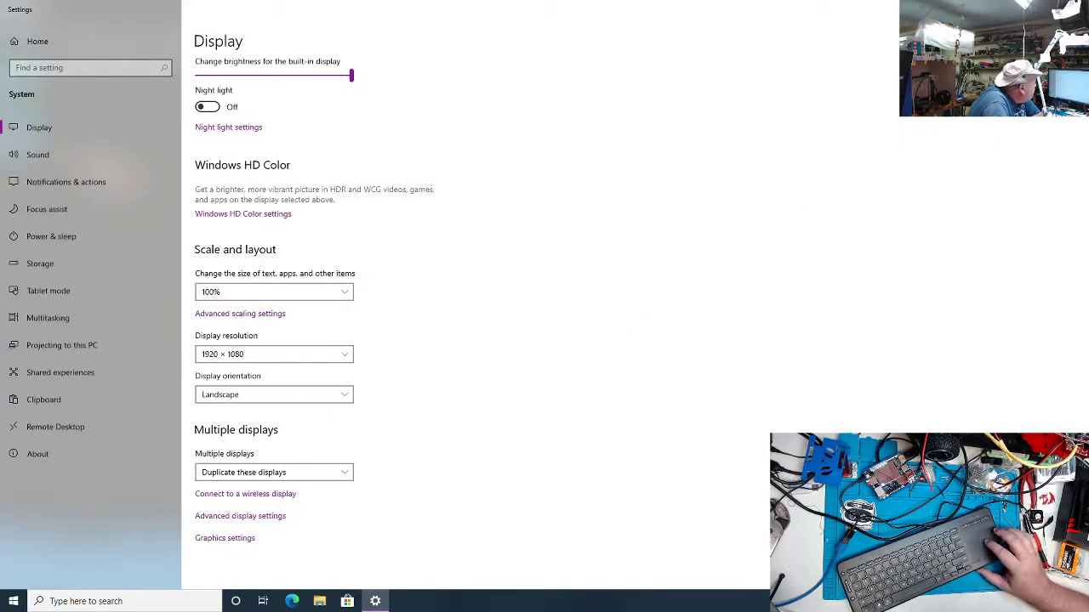
Restore the maximized Settings window, enlarge it on the desktop, and close it.
double_click(228, 5)
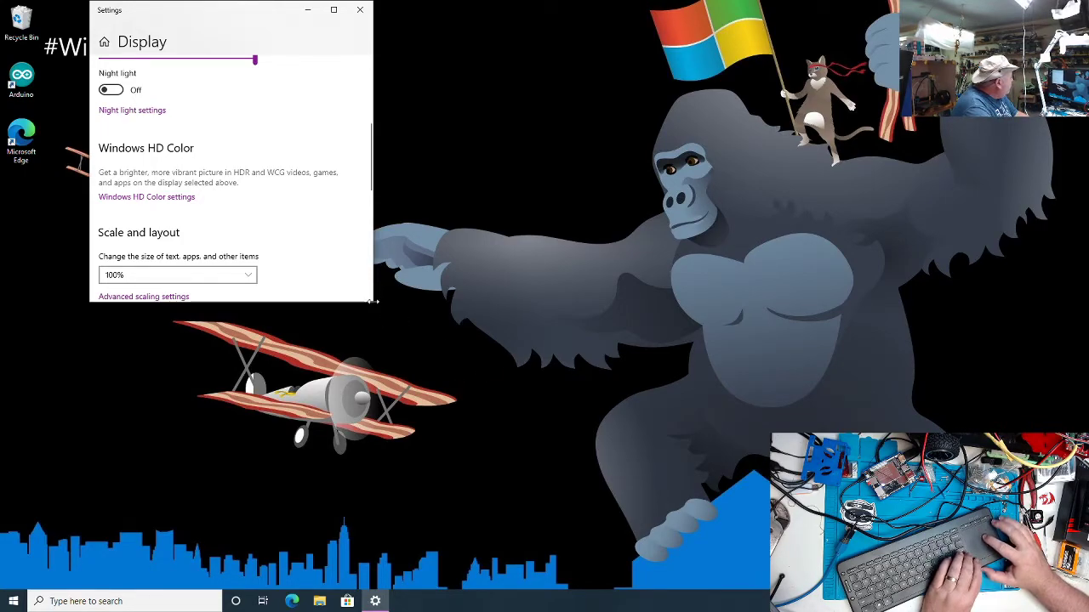
drag(375, 302, 595, 352)
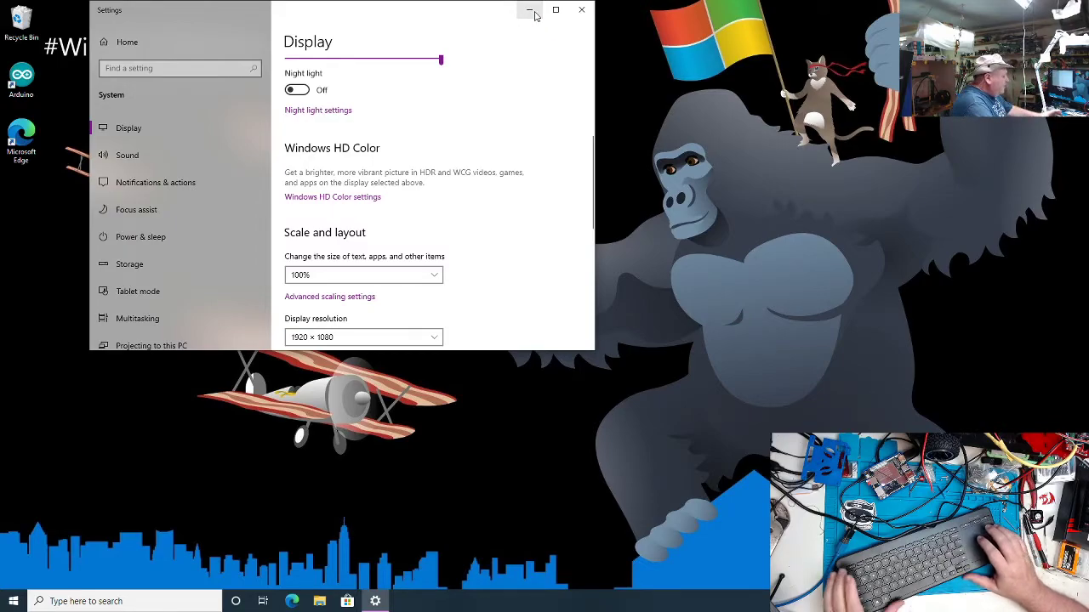
click(580, 10)
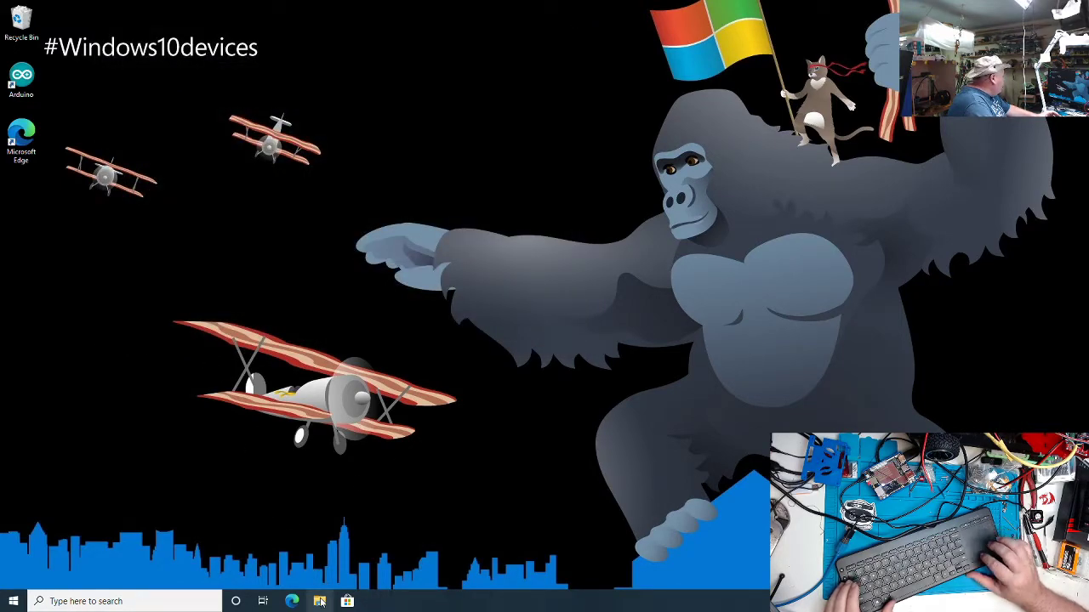
Open File Explorer and go to This PC to view the drives.
click(321, 602)
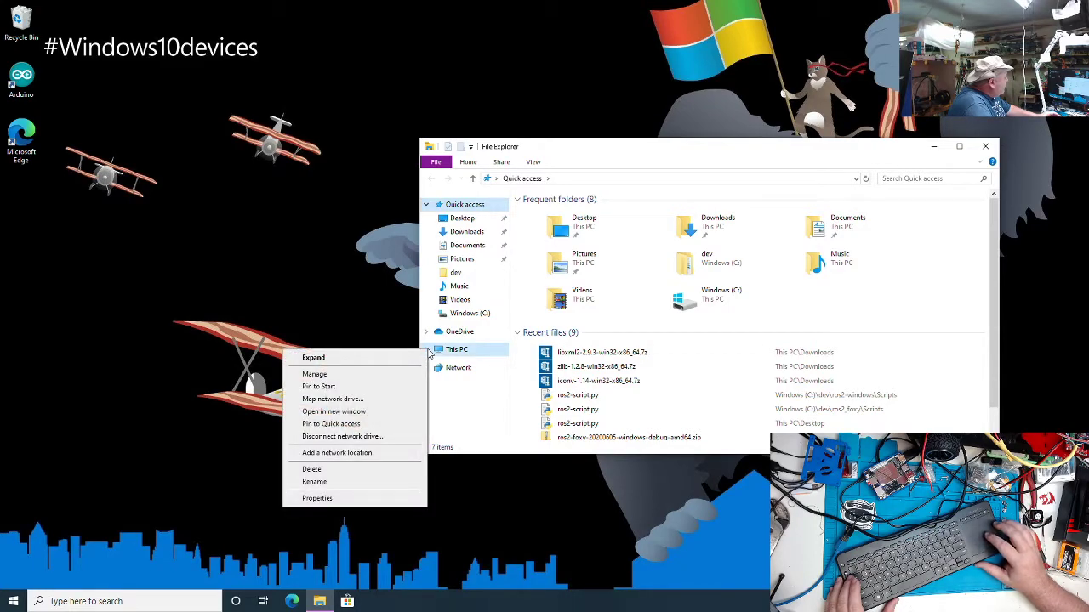
right_click(439, 353)
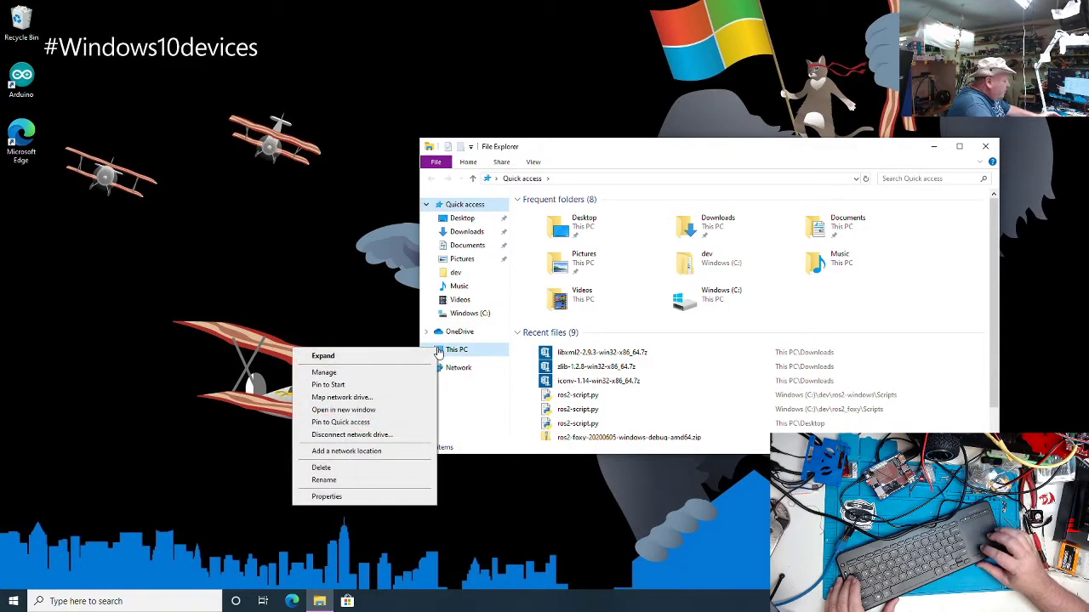
click(439, 352)
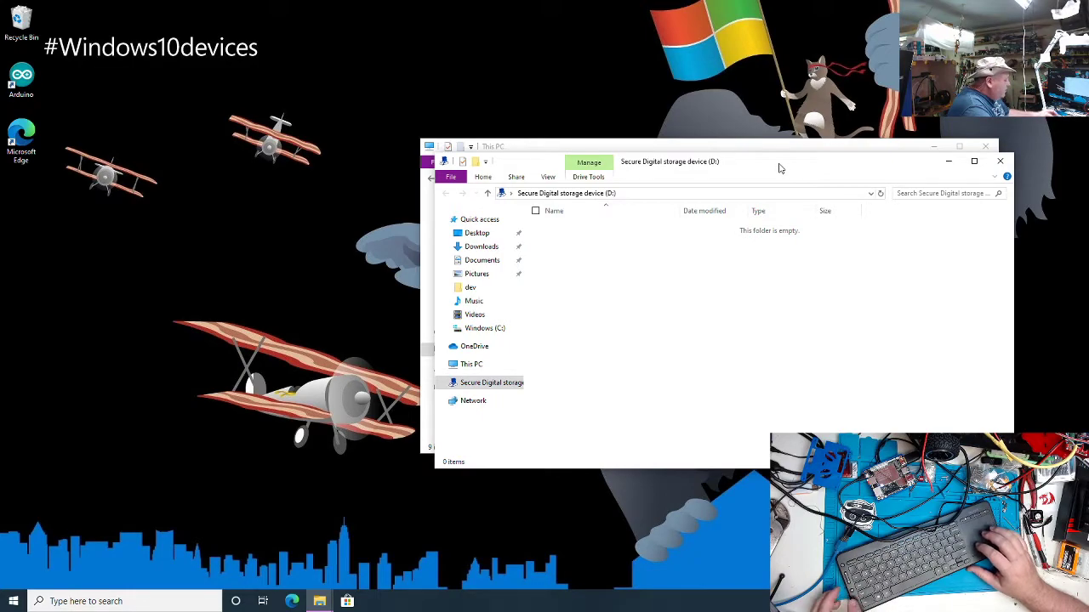
Move the Secure Digital storage device (D:) window aside and bring the This PC window to the front.
drag(778, 168, 465, 87)
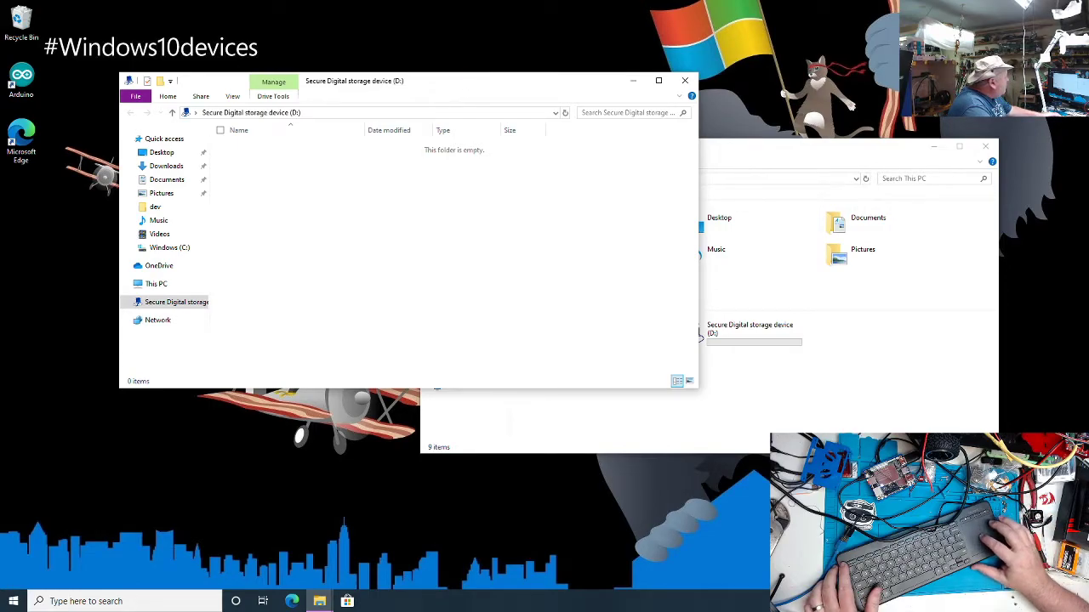
drag(465, 87, 847, 37)
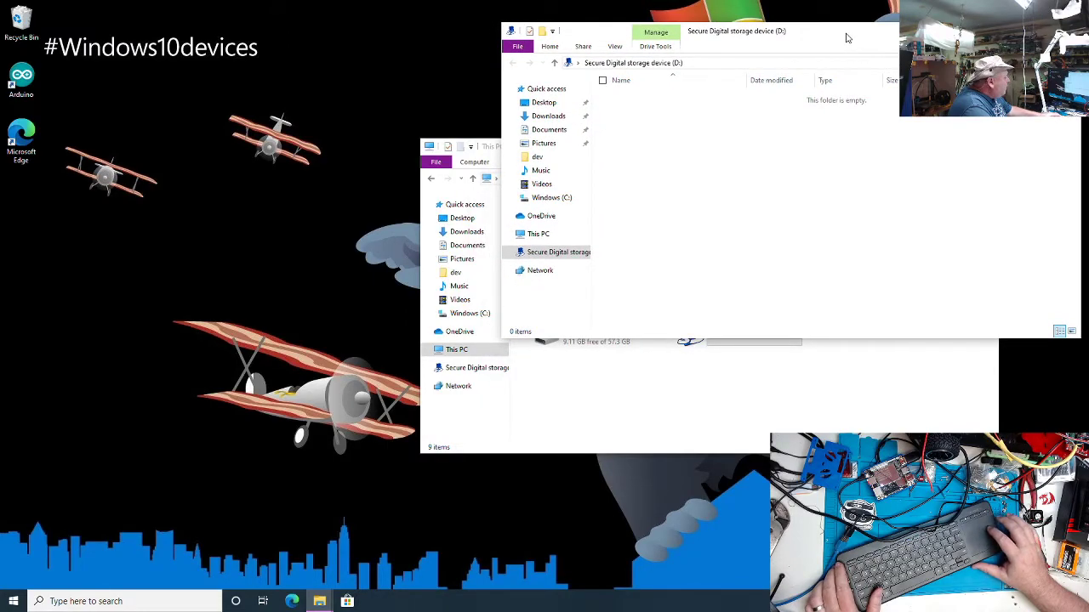
click(646, 393)
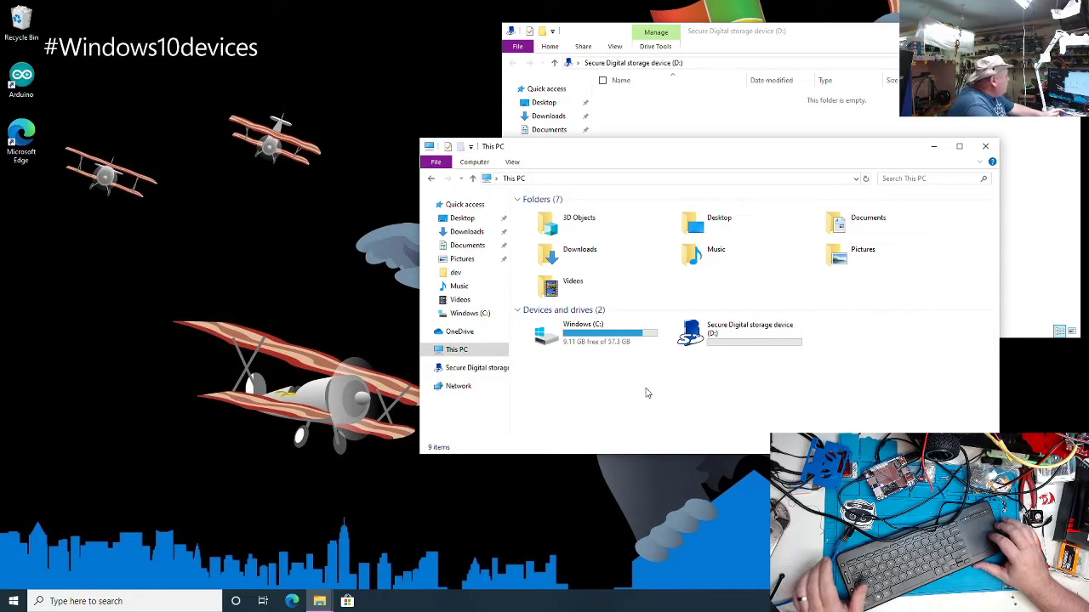
Open the Windows (C:) drive and view the contents of its dev folder.
click(548, 336)
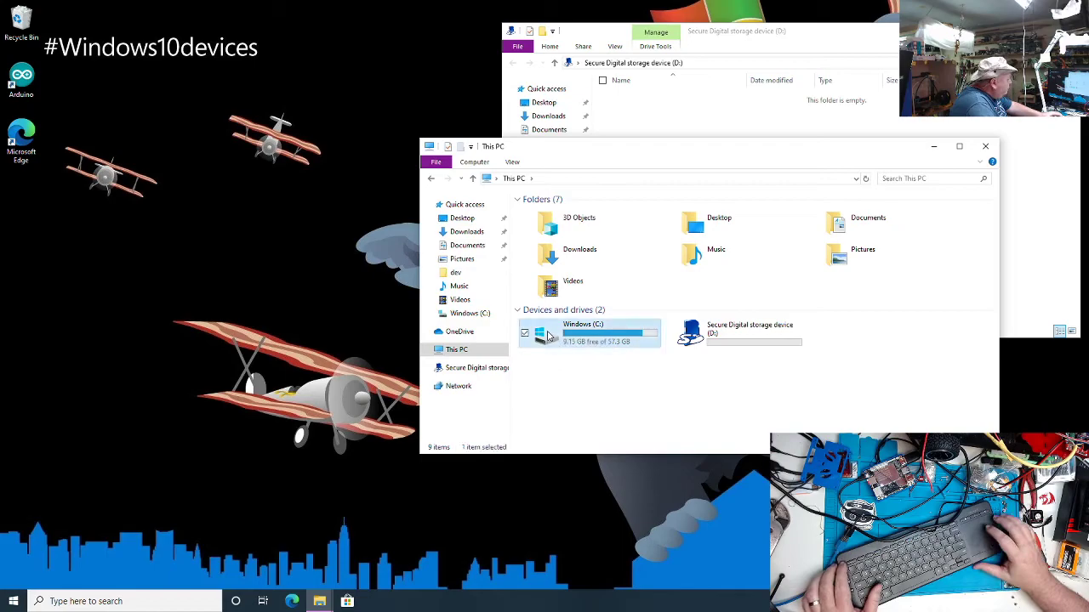
double_click(549, 336)
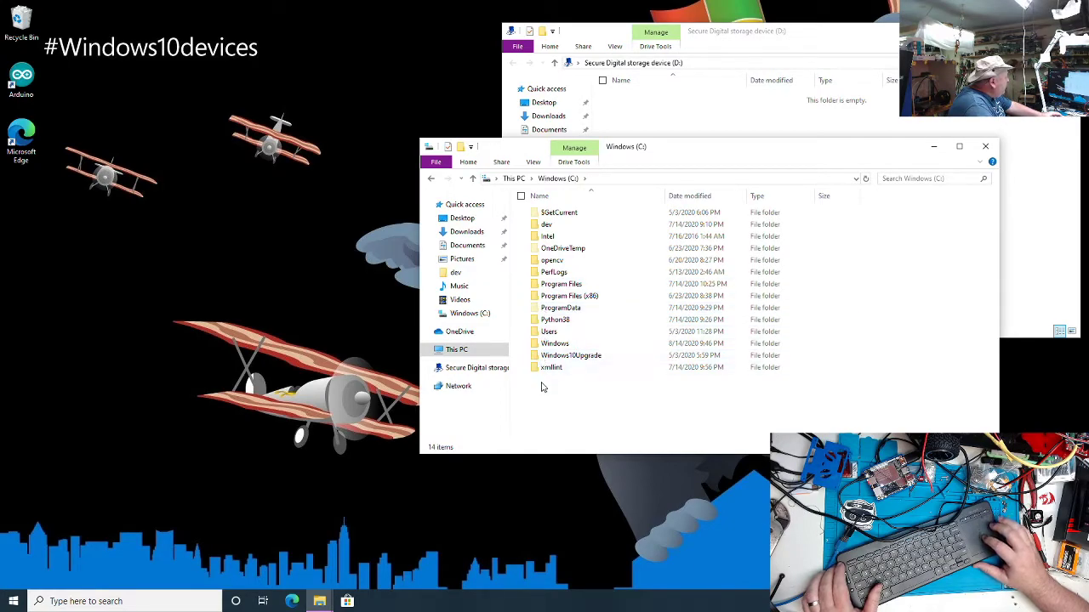
click(547, 226)
double_click(547, 227)
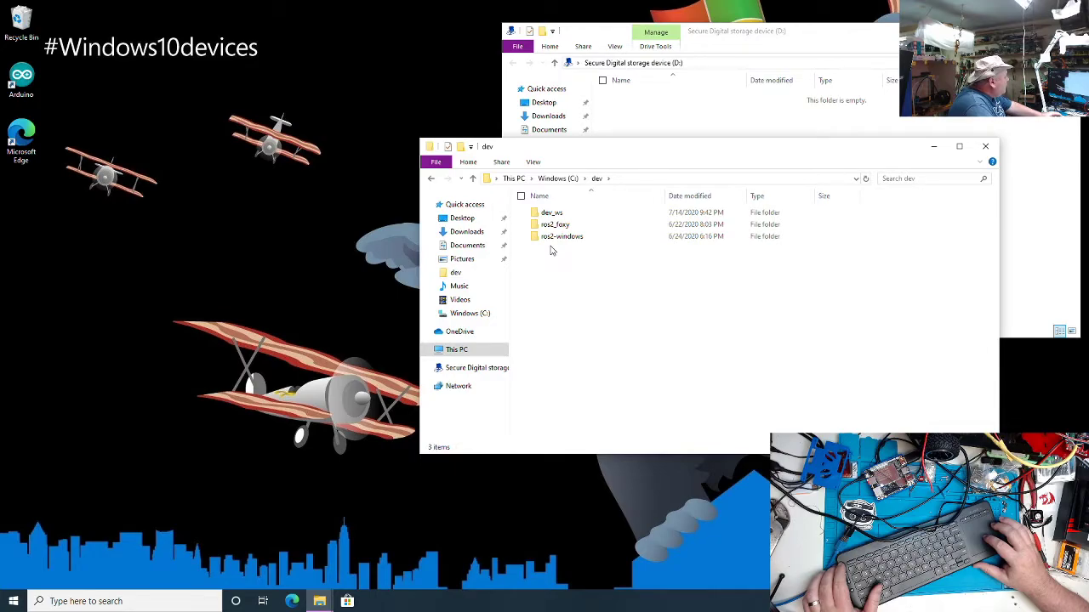
Return to the root of the Windows (C:) drive and delete the dev folder.
click(557, 178)
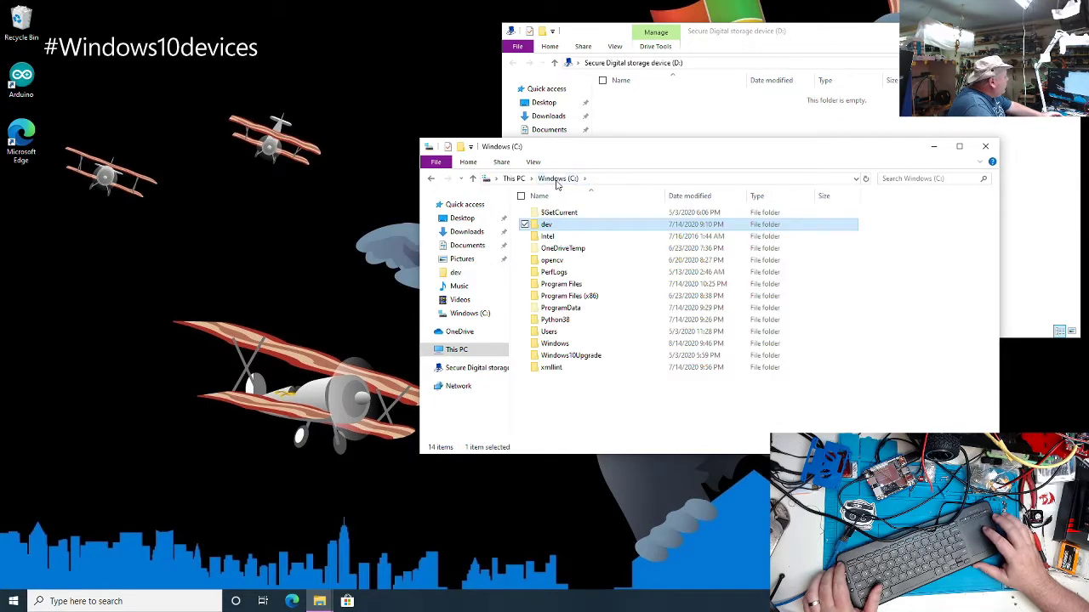
double_click(540, 224)
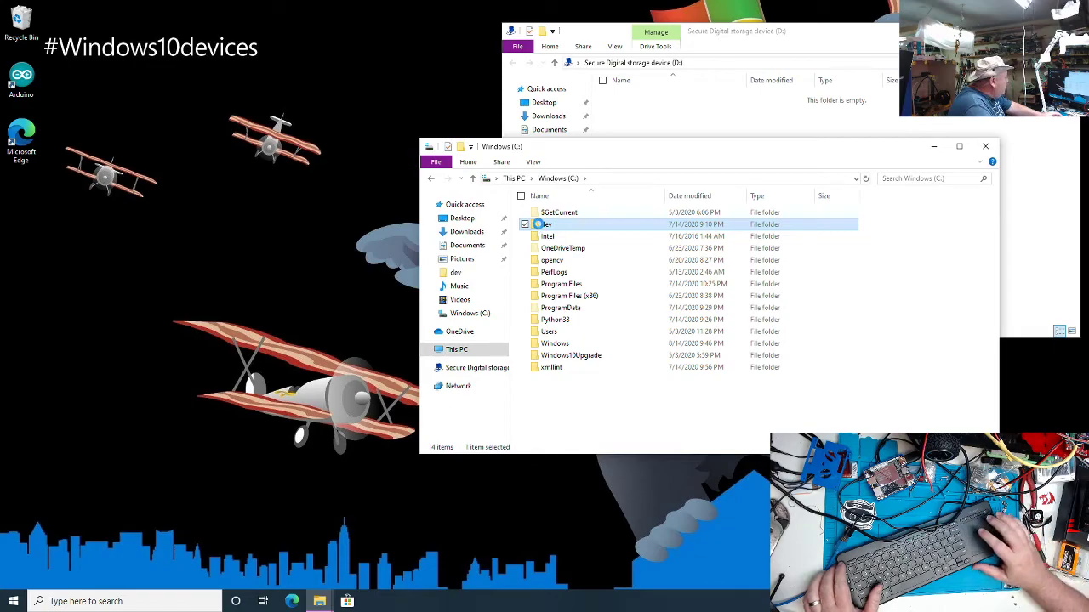
right_click(540, 224)
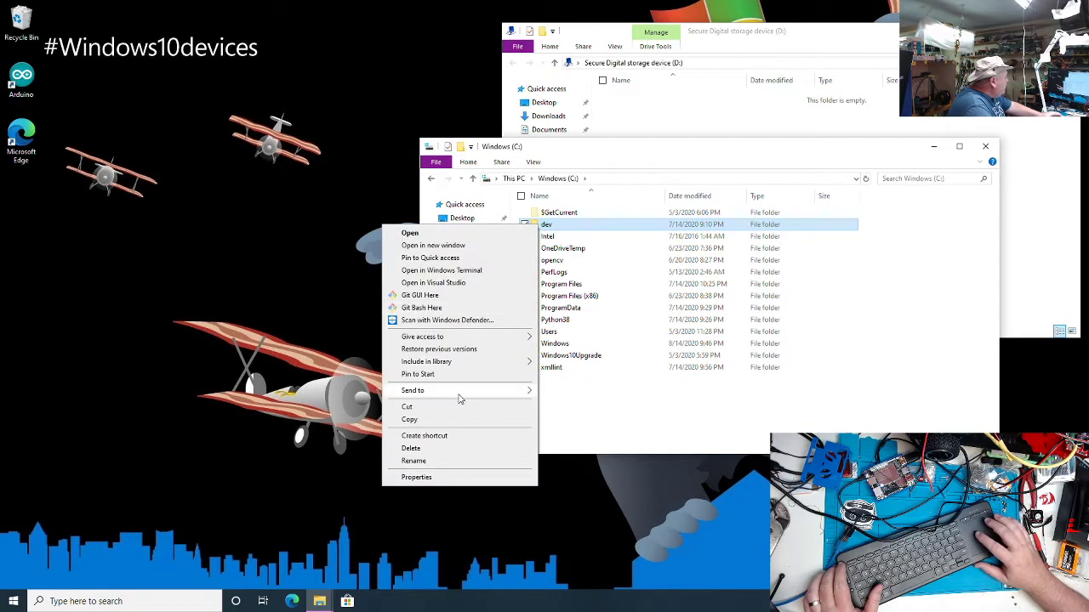
click(426, 449)
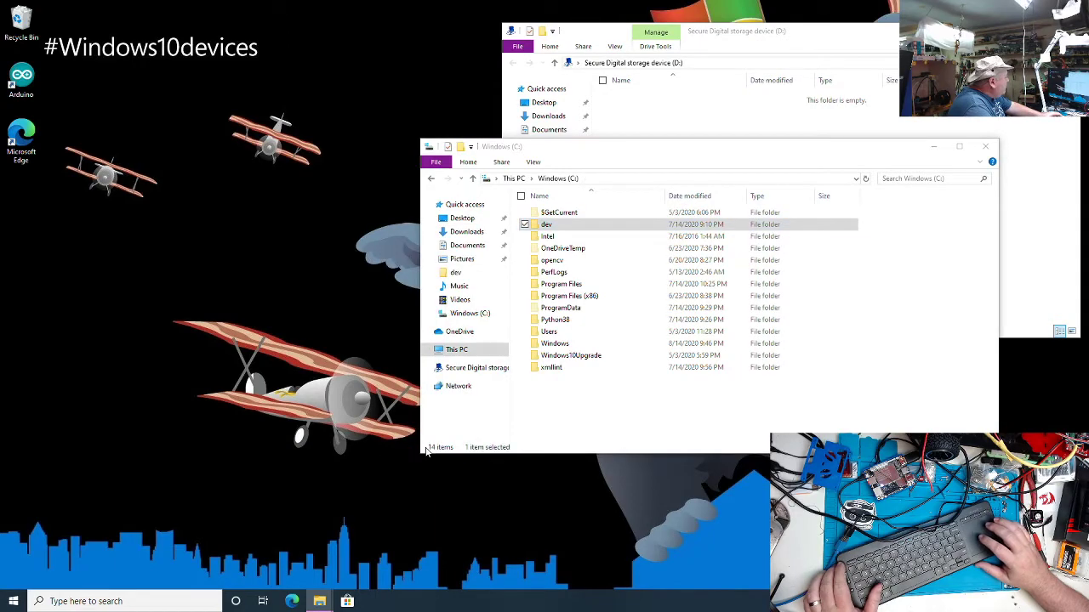